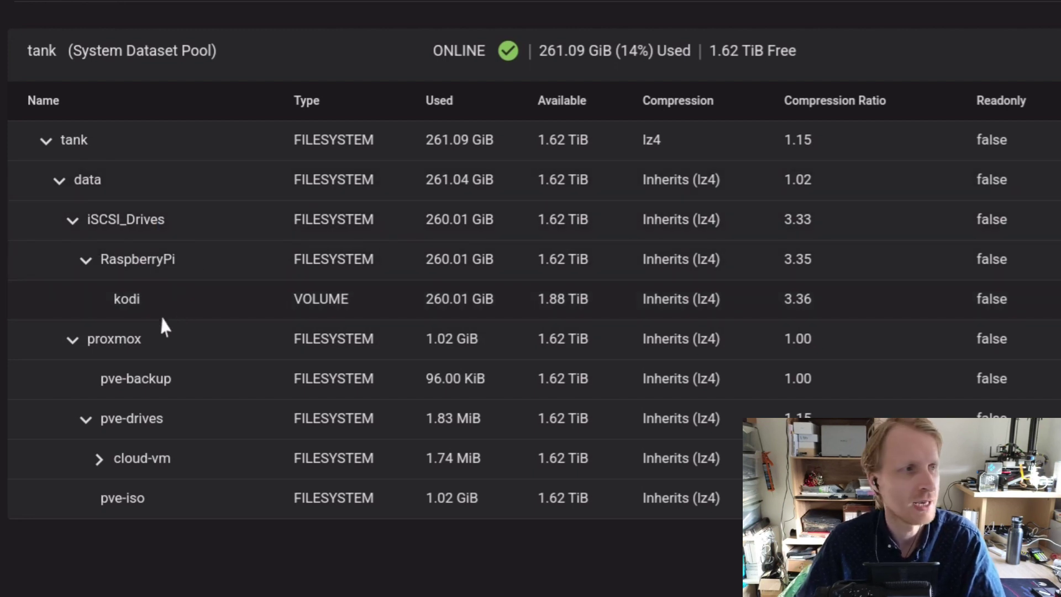
- Collapse the RaspberryPi dataset in the tank pool so its kodi volume is hidden
{"action": "left_click", "coordinate": [84, 258]}
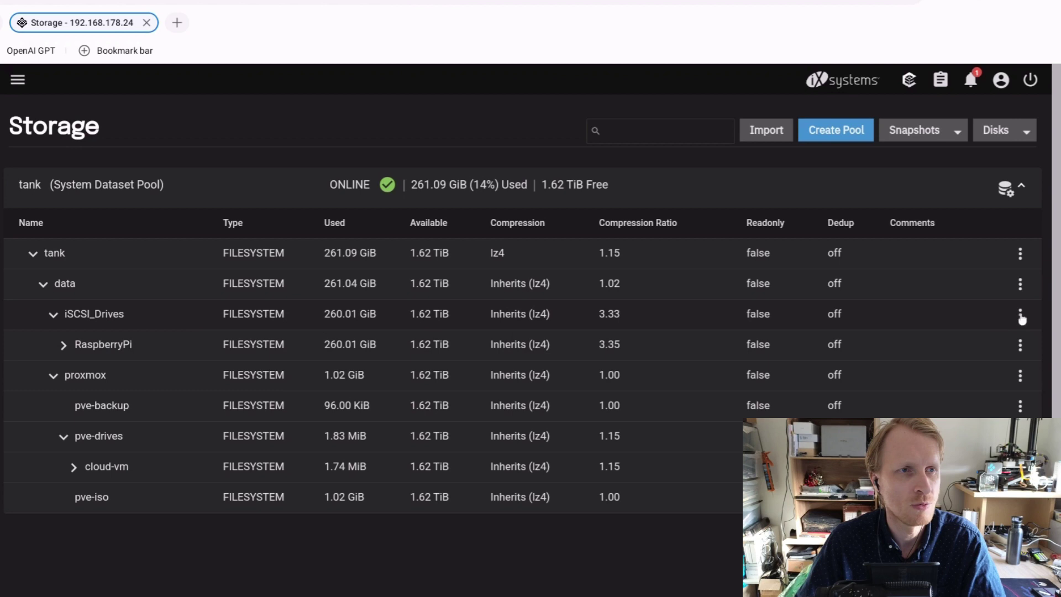
- Add a child dataset named Windows under iSCSI_Drives with Share Type SMB and save it
{"action": "left_click", "coordinate": [1020, 316]}
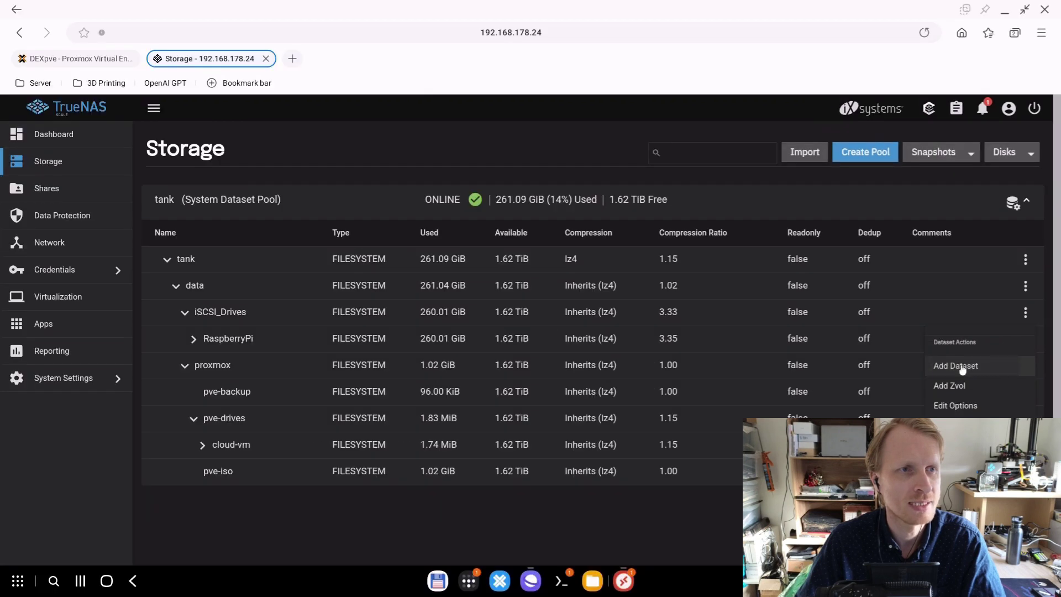
{"action": "left_click", "coordinate": [951, 377]}
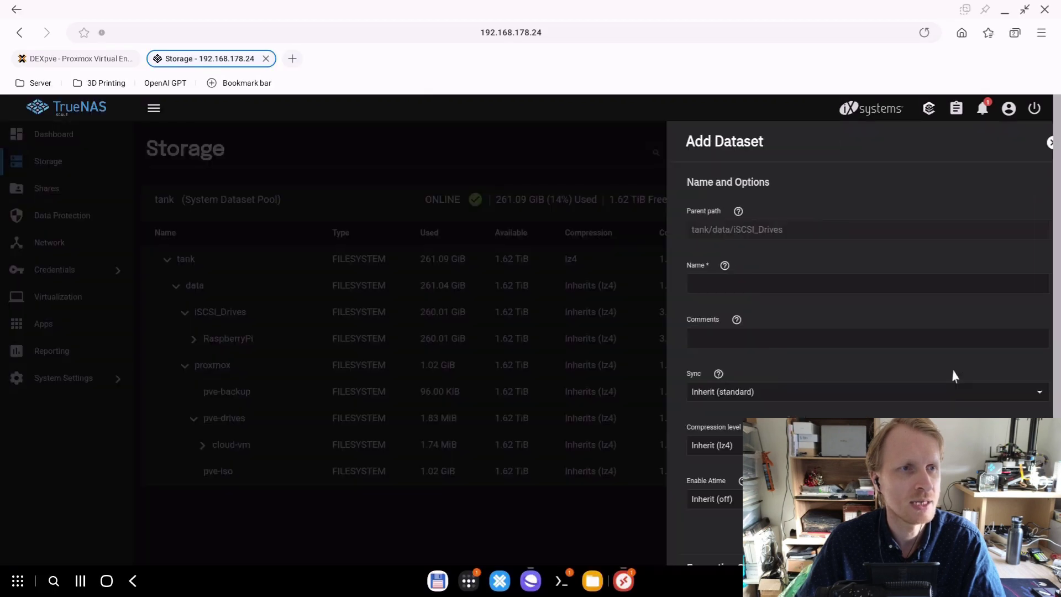
{"action": "type", "text": "Windows"}
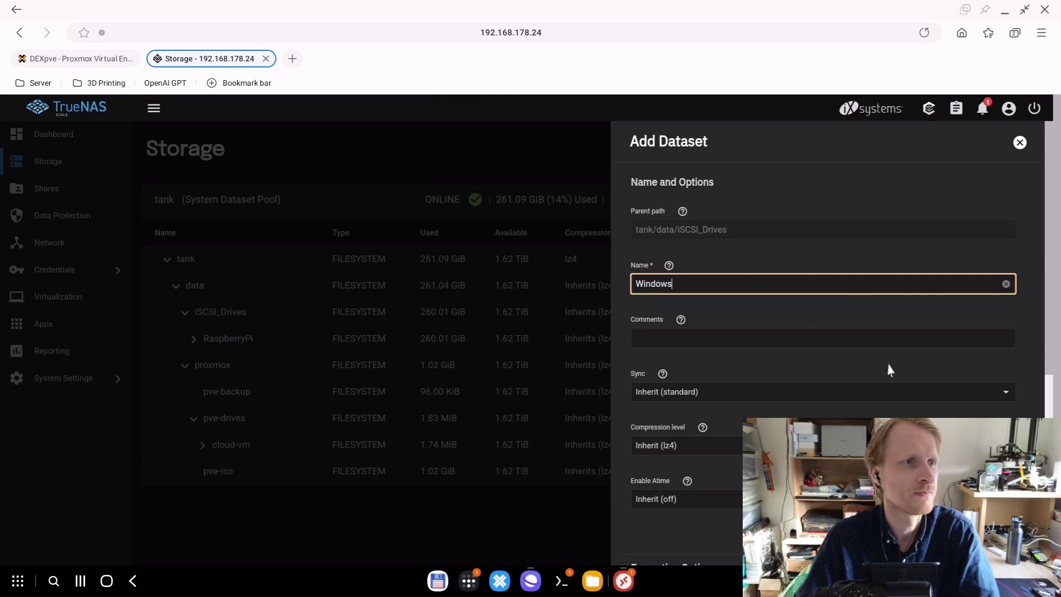
{"action": "scroll", "coordinate": [890, 369], "scroll_direction": "down", "scroll_amount": 5}
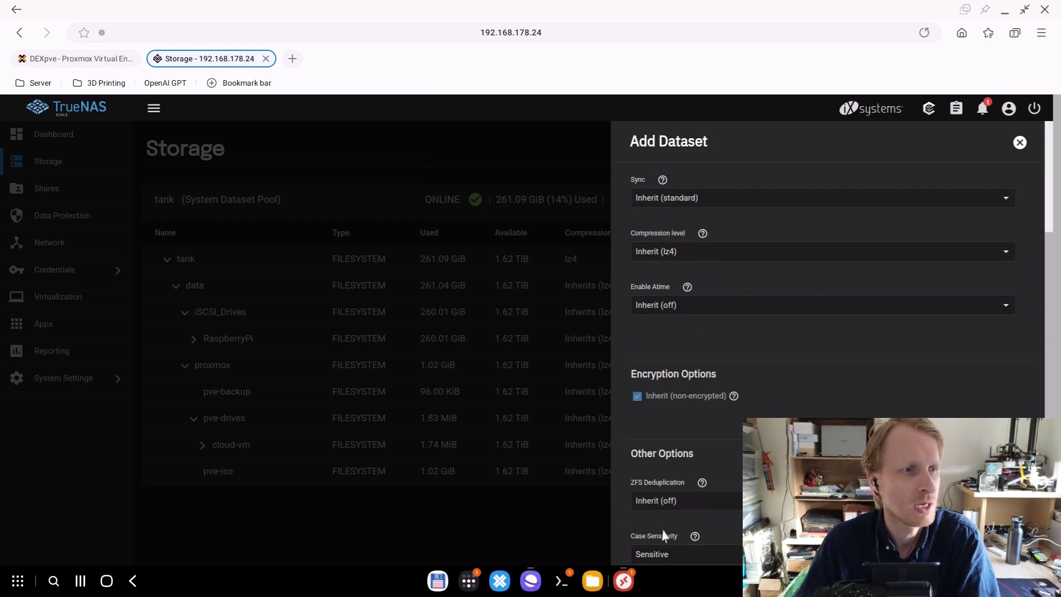
{"action": "left_click", "coordinate": [661, 470]}
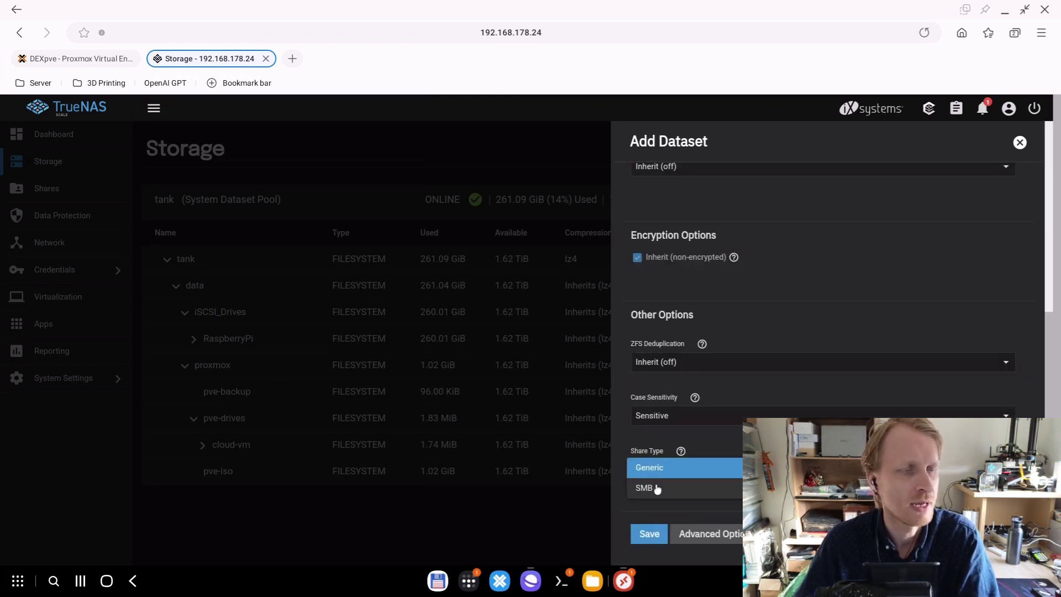
{"action": "left_click", "coordinate": [659, 487]}
{"action": "left_click", "coordinate": [651, 536]}
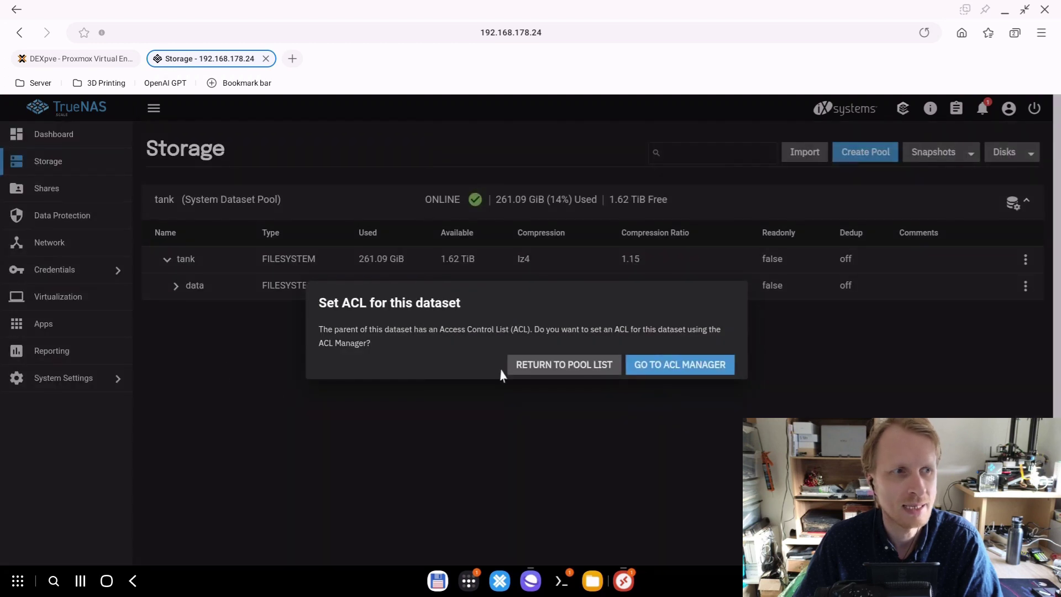
- In the ACL manager, replace owner group root with dex, apply the group, and save the ACL
{"action": "left_click", "coordinate": [684, 367]}
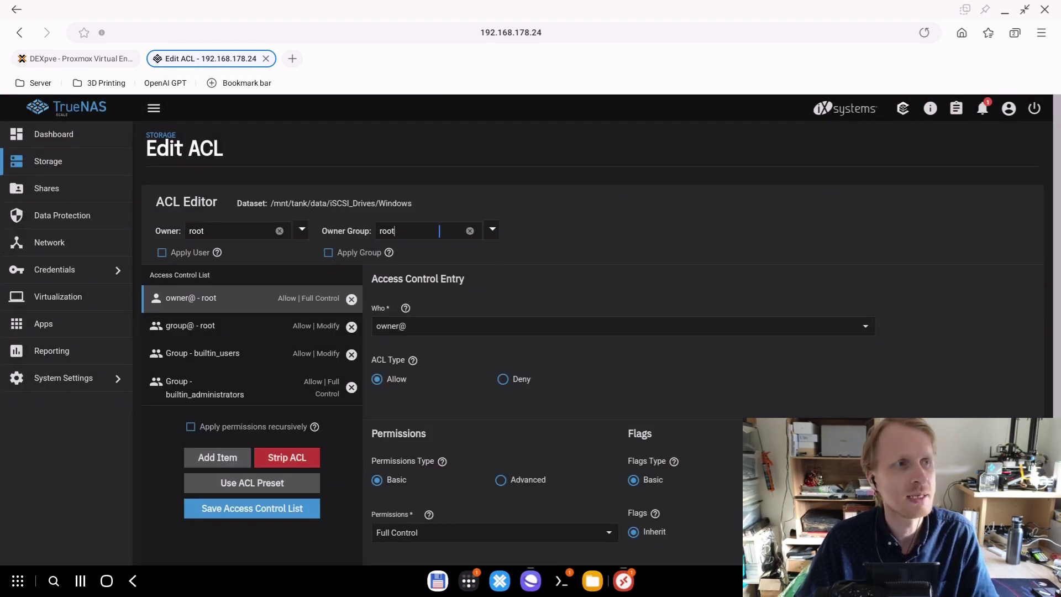
{"action": "left_click_drag", "start_coordinate": [395, 231], "coordinate": [351, 233]}
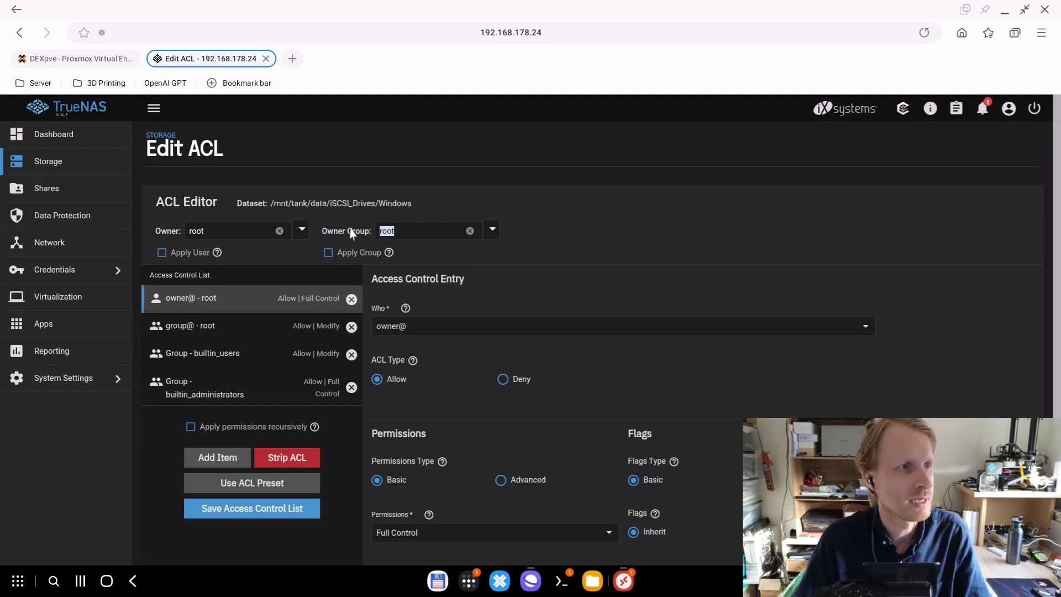
{"action": "type", "text": "dex"}
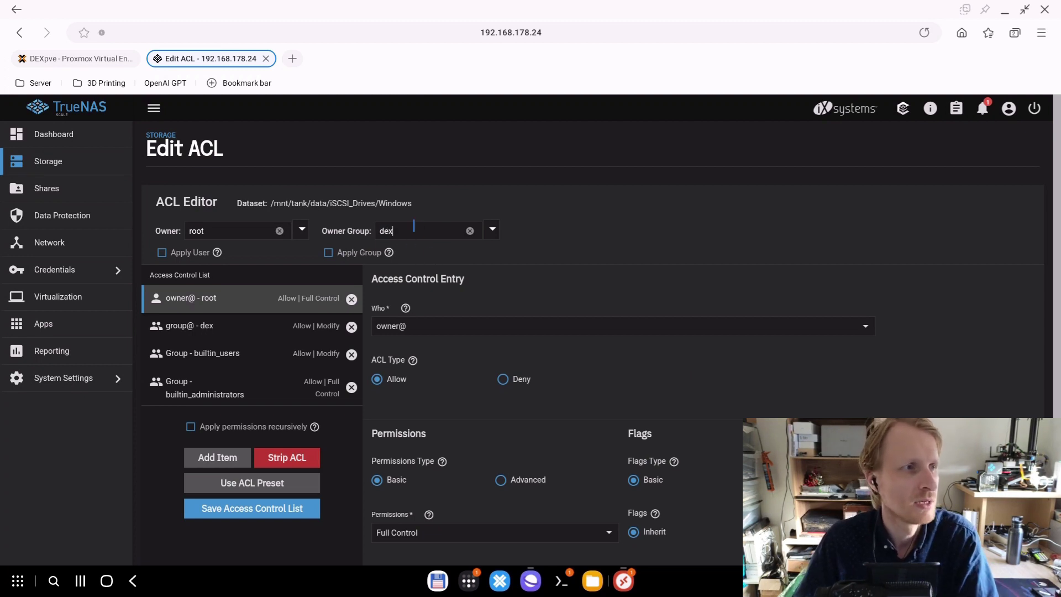
{"action": "left_click", "coordinate": [408, 252]}
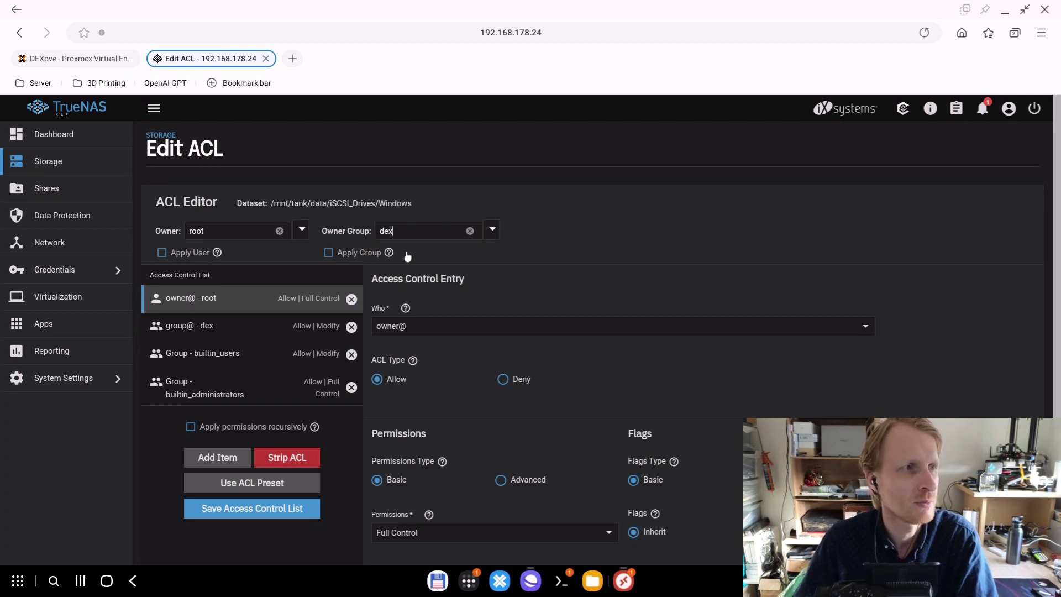
{"action": "left_click", "coordinate": [330, 254]}
{"action": "left_click", "coordinate": [252, 508]}
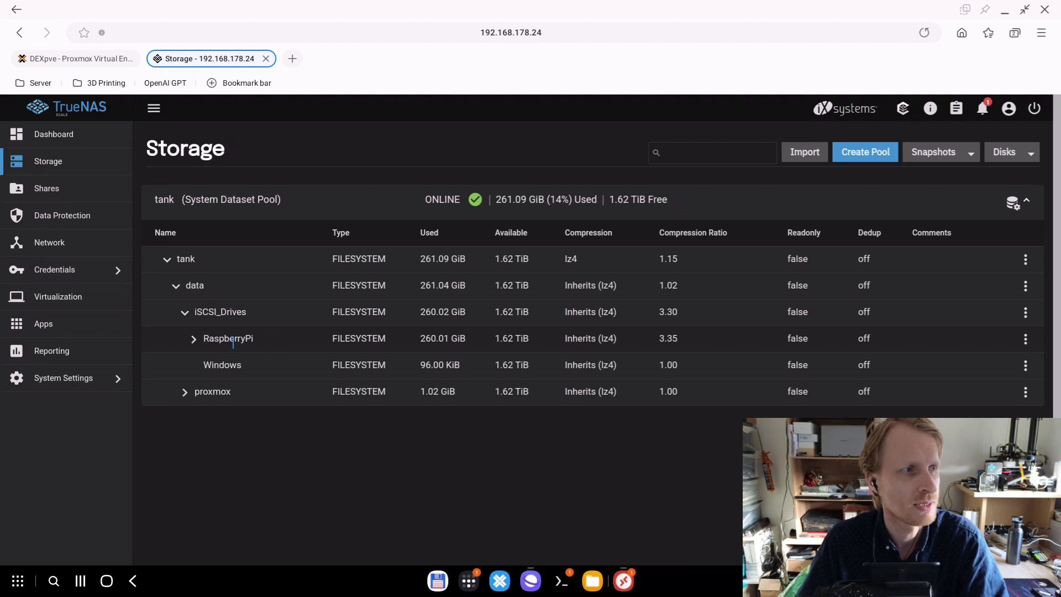
- Add a zvol under Windows named win11ytvm with a size of 256 GiB
{"action": "left_click", "coordinate": [1024, 369]}
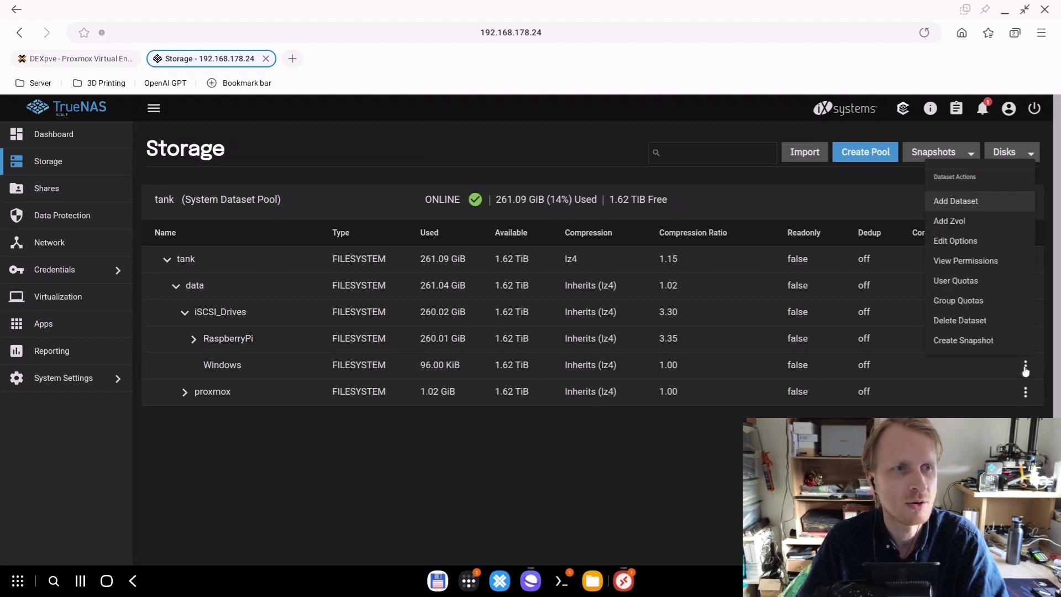
{"action": "left_click", "coordinate": [962, 222]}
{"action": "left_click", "coordinate": [671, 210]}
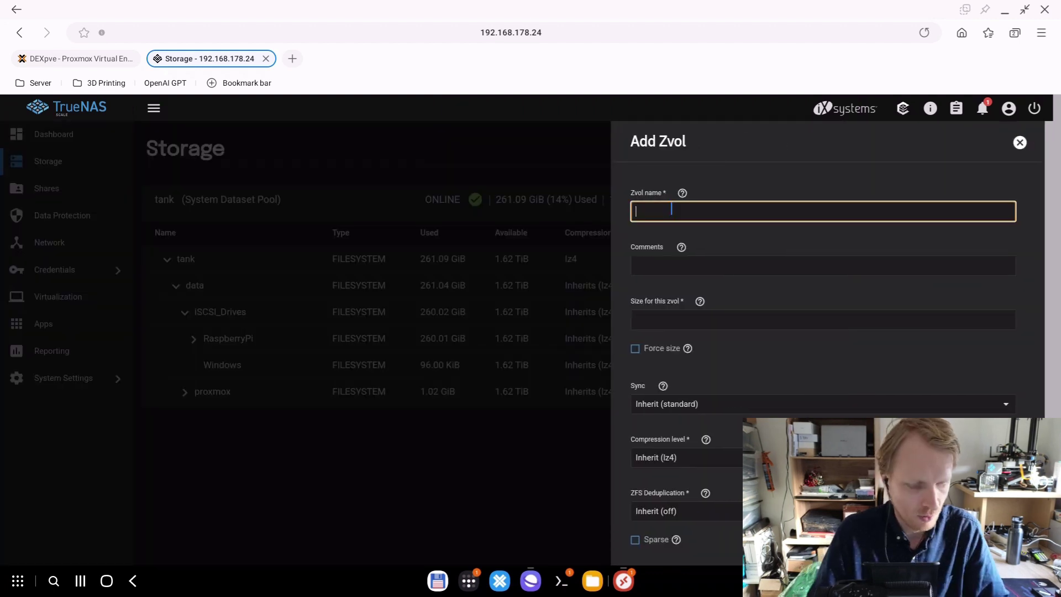
{"action": "type", "text": "win11"}
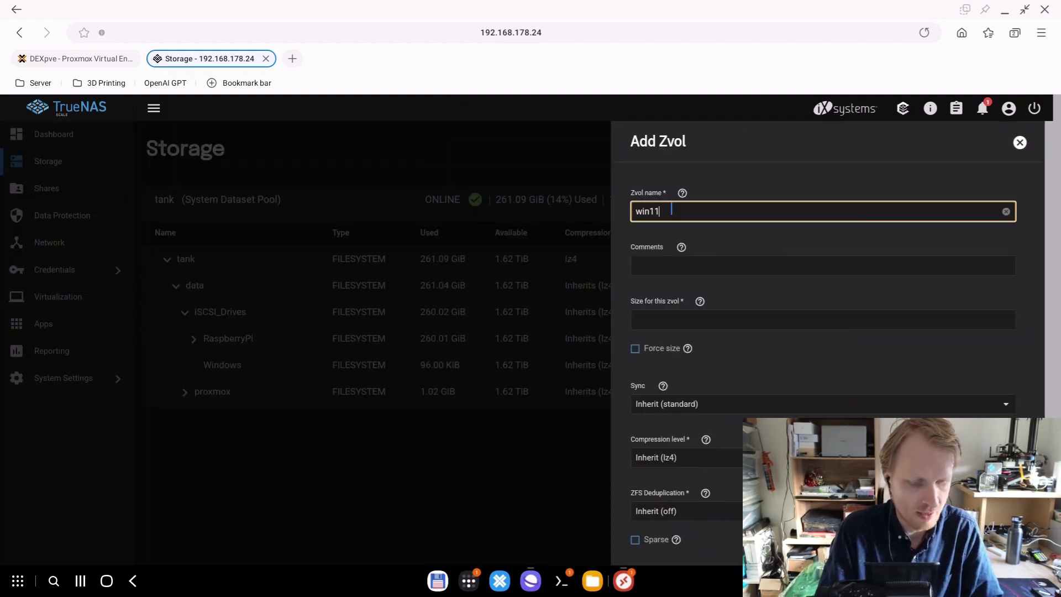
{"action": "type", "text": "ytv"}
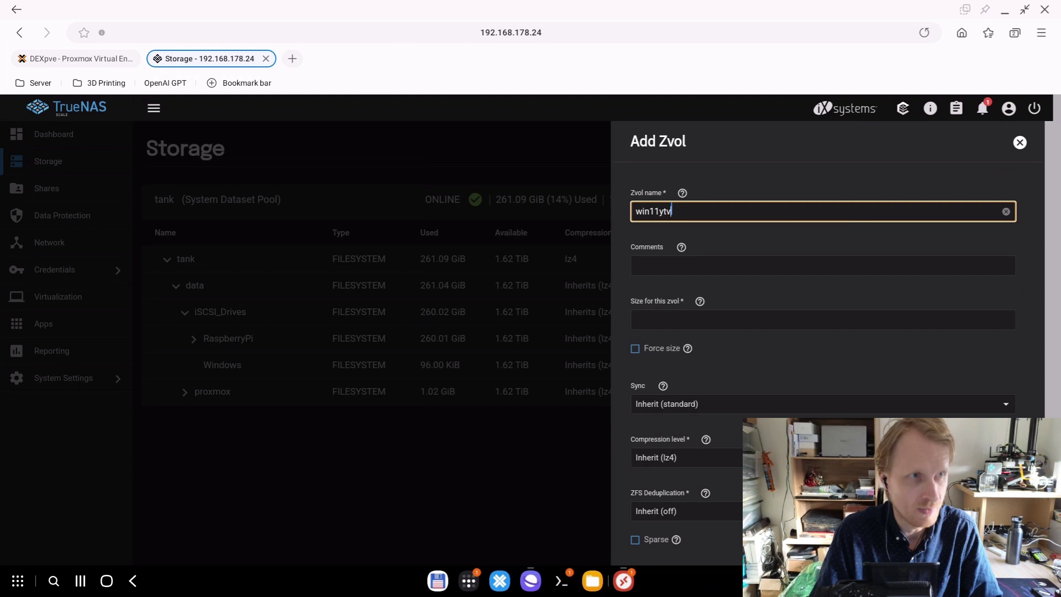
{"action": "type", "text": "m"}
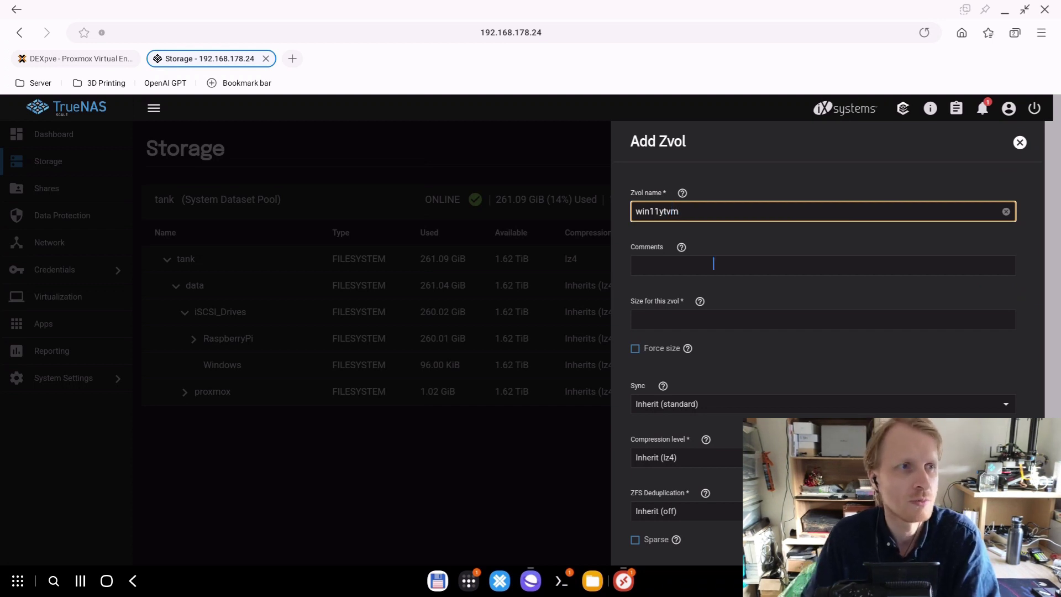
{"action": "left_click", "coordinate": [675, 320]}
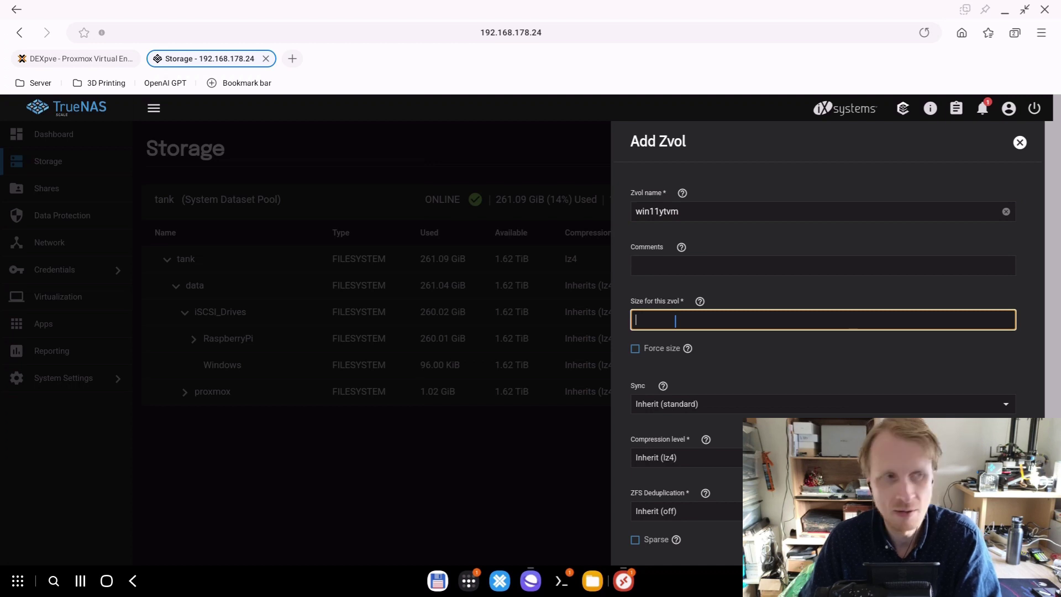
{"action": "type", "text": "256 "}
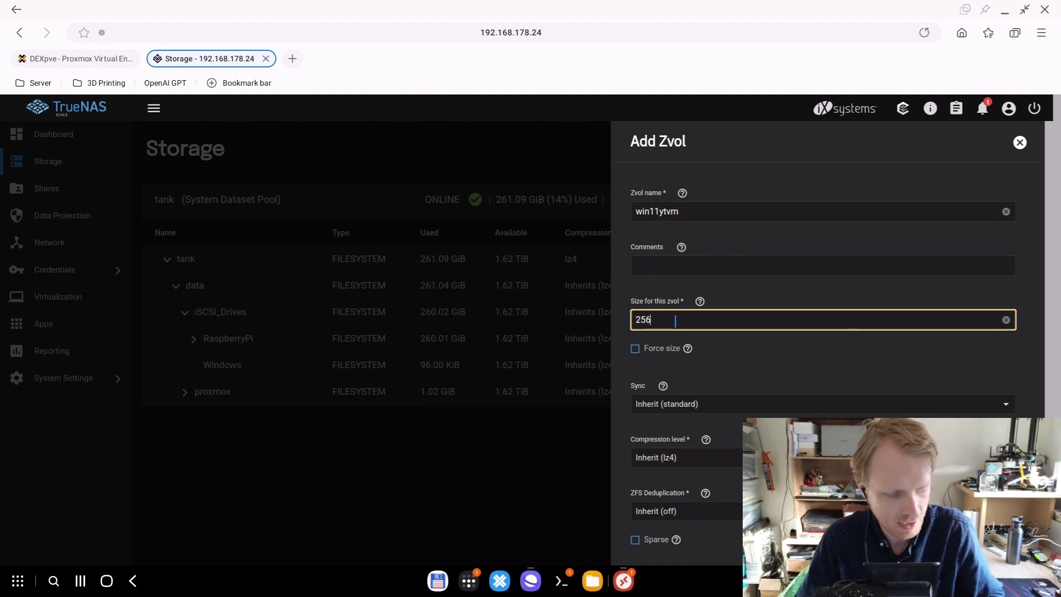
{"action": "type", "text": "G"}
- Look over the advanced zvol settings, leave them unchanged, and save the win11ytvm zvol
{"action": "scroll", "coordinate": [701, 498], "scroll_direction": "down", "scroll_amount": 2}
{"action": "left_click", "coordinate": [700, 534]}
{"action": "scroll", "coordinate": [734, 381], "scroll_direction": "down", "scroll_amount": 3}
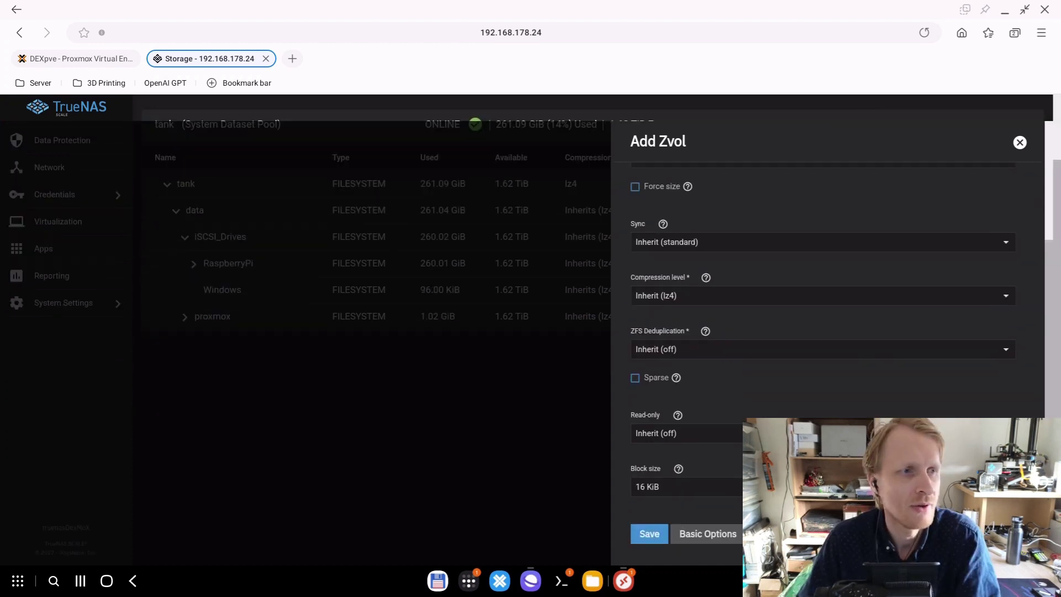
{"action": "scroll", "coordinate": [734, 381], "scroll_direction": "up", "scroll_amount": 5}
{"action": "scroll", "coordinate": [711, 446], "scroll_direction": "down", "scroll_amount": 3}
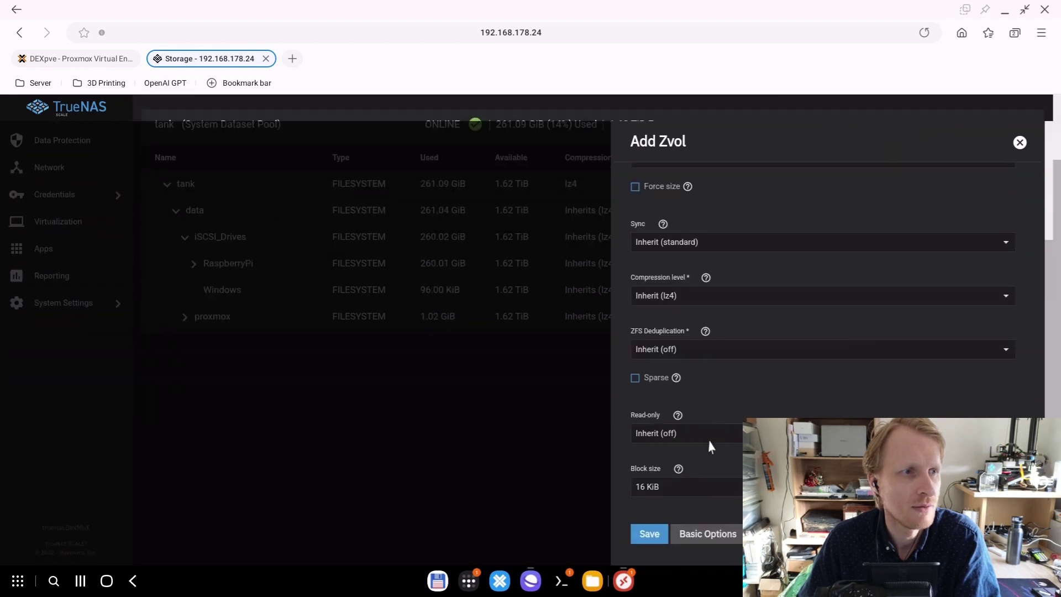
{"action": "left_click", "coordinate": [703, 539]}
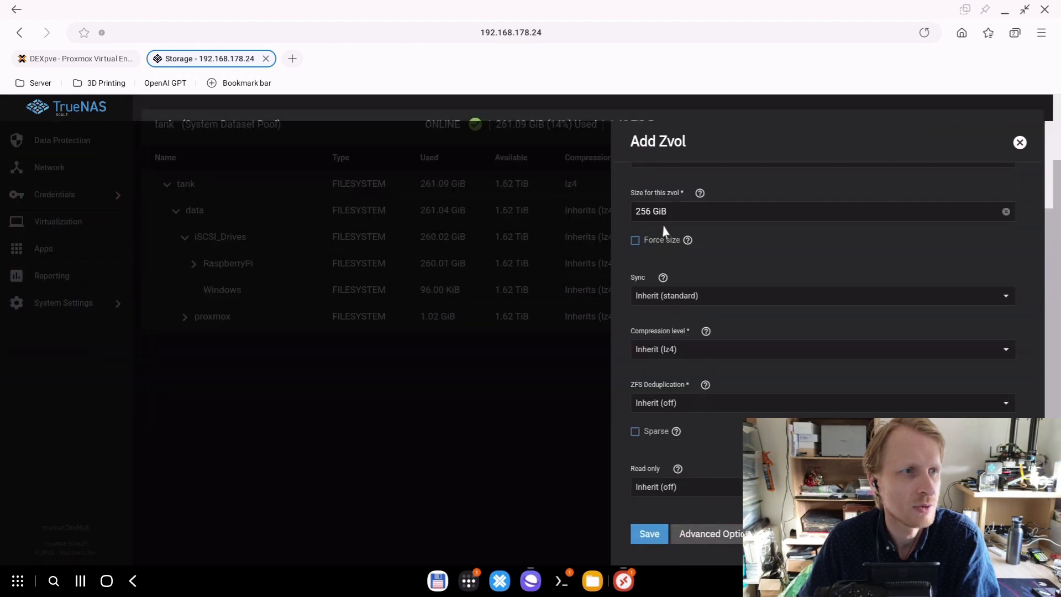
{"action": "left_click", "coordinate": [649, 533]}
- Expand data, iSCSI_Drives and Windows to confirm win11ytvm exists, then go to Sharing
{"action": "left_click", "coordinate": [176, 211]}
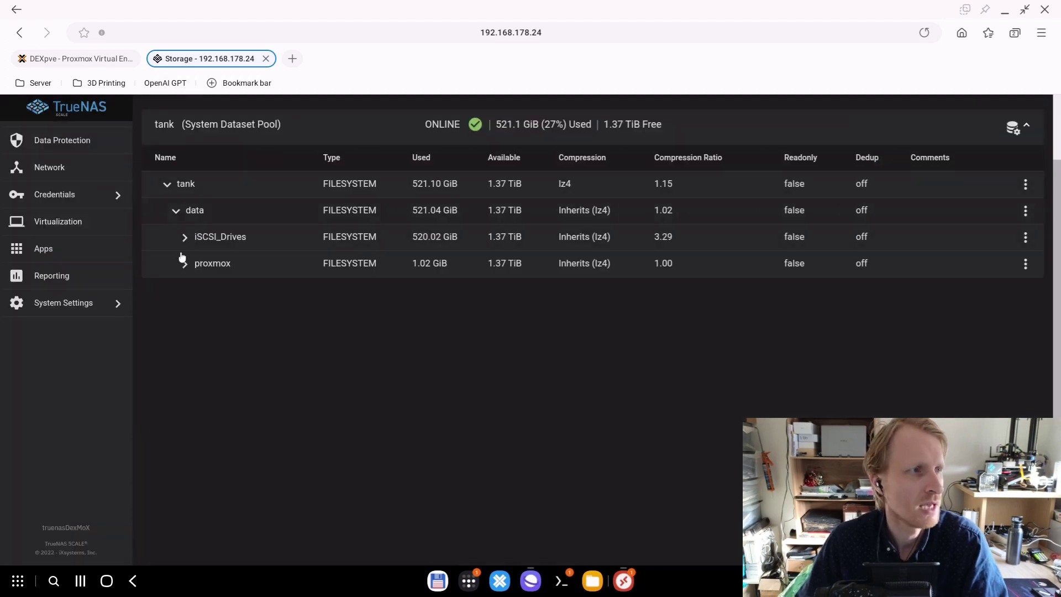
{"action": "left_click", "coordinate": [185, 239]}
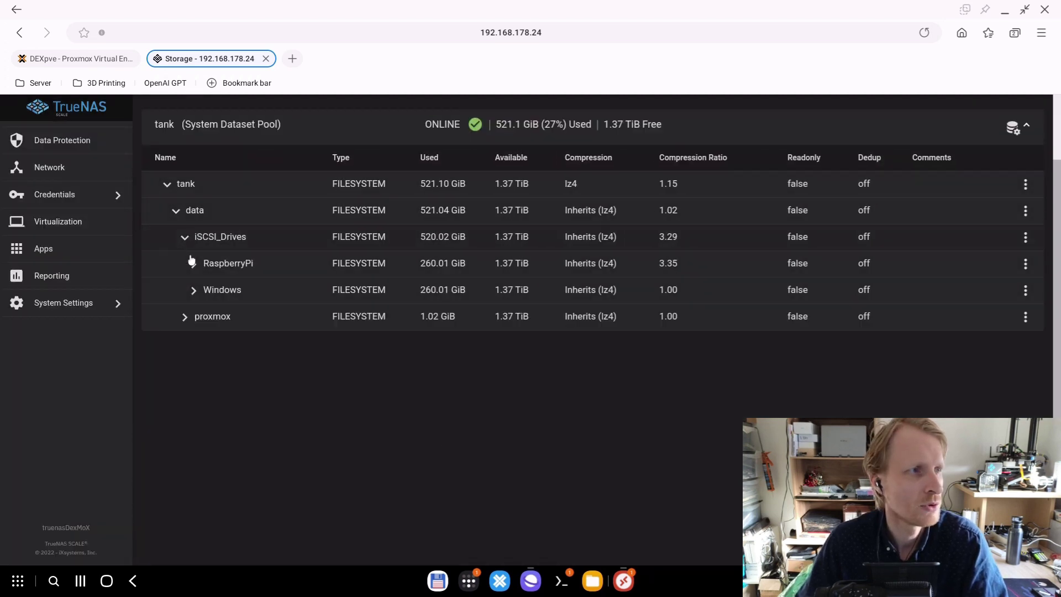
{"action": "left_click", "coordinate": [193, 291]}
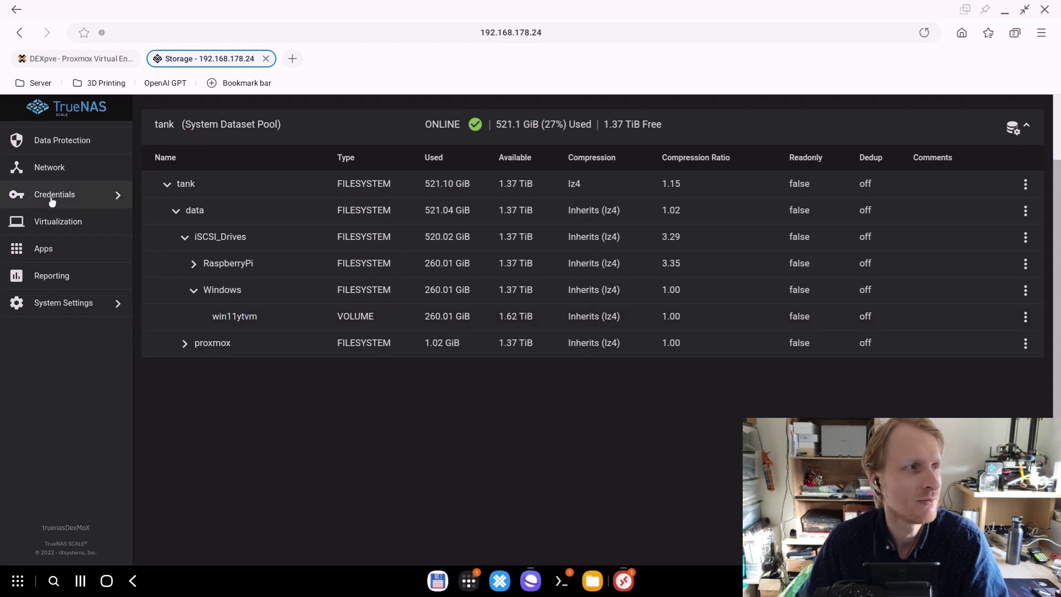
{"action": "scroll", "coordinate": [122, 188], "scroll_direction": "up", "scroll_amount": 2}
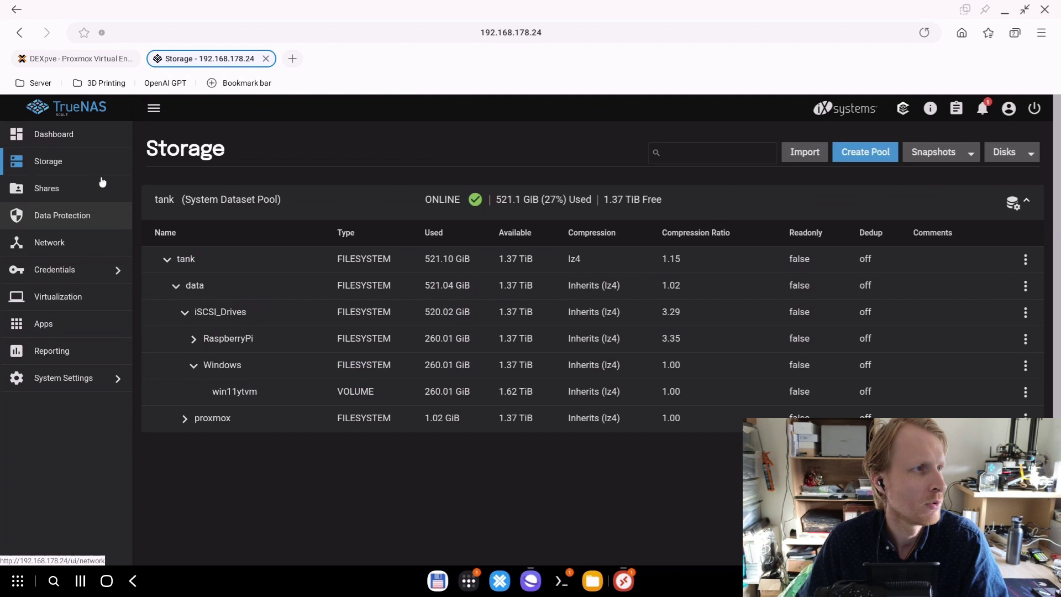
{"action": "left_click", "coordinate": [43, 190]}
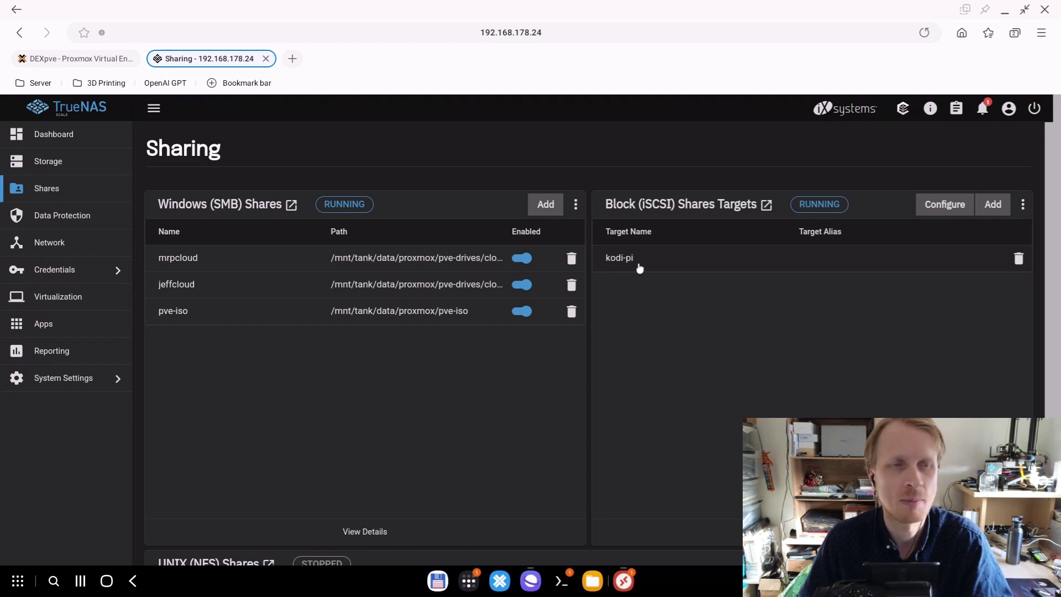
- Start the iSCSI wizard for win11ytvm with a Device extent on the win11ytvm zvol
{"action": "left_click", "coordinate": [945, 209]}
{"action": "left_click", "coordinate": [1019, 195]}
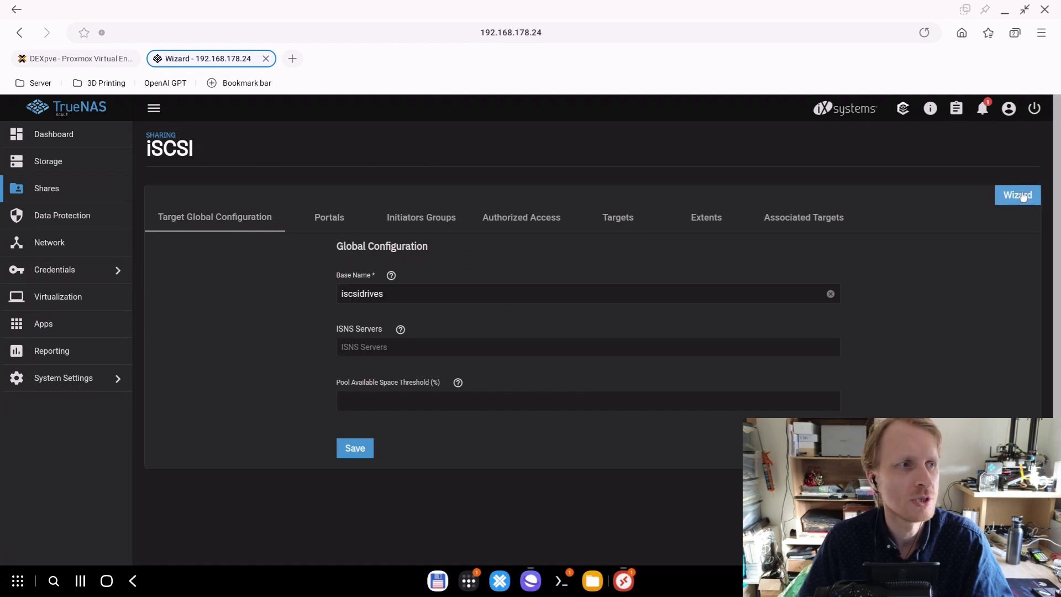
{"action": "type", "text": "win11ytvm"}
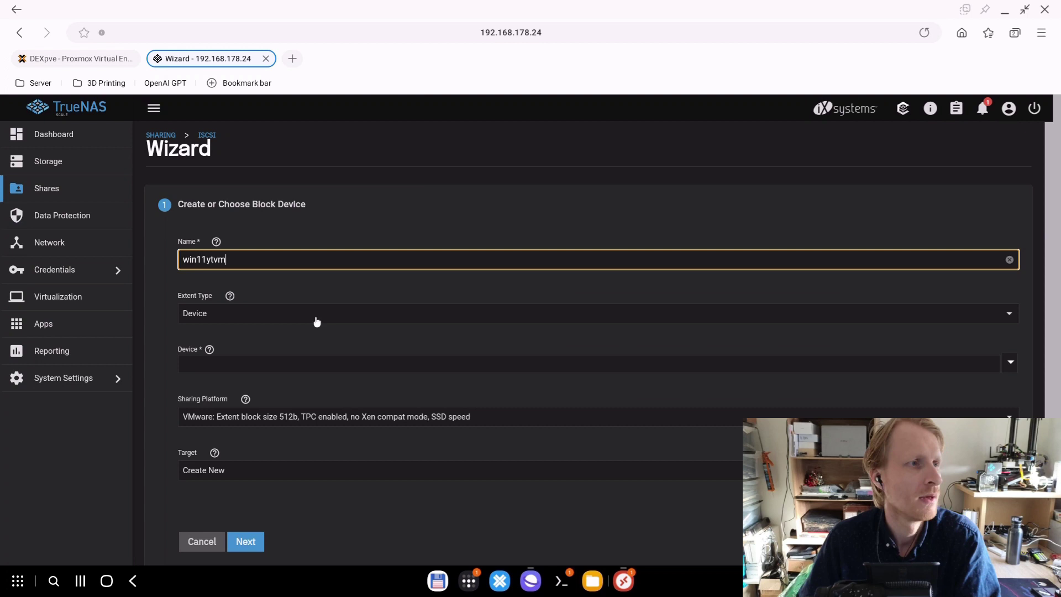
{"action": "left_click", "coordinate": [1006, 316]}
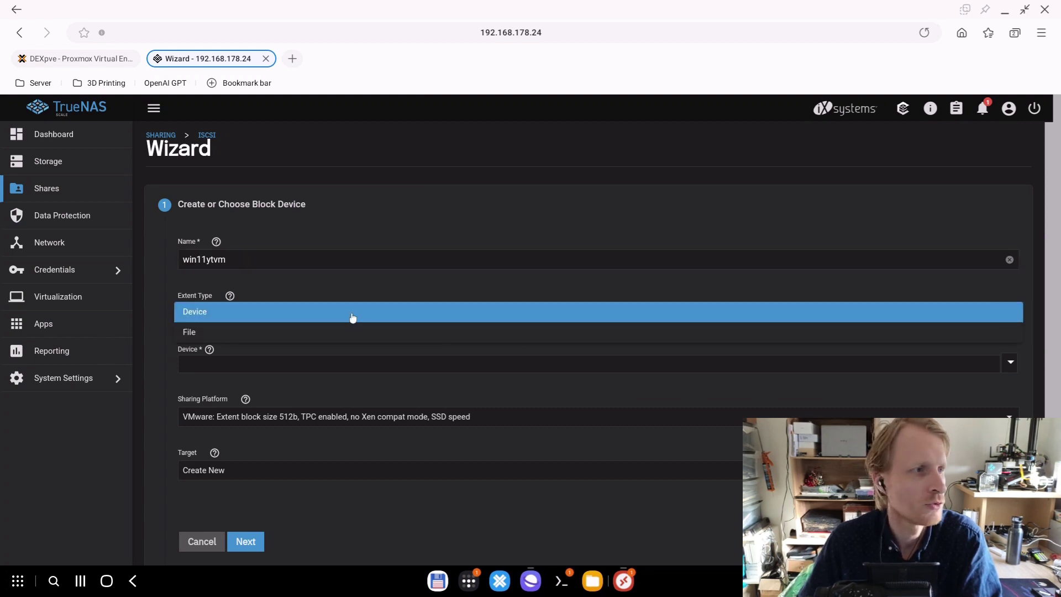
{"action": "left_click", "coordinate": [222, 313]}
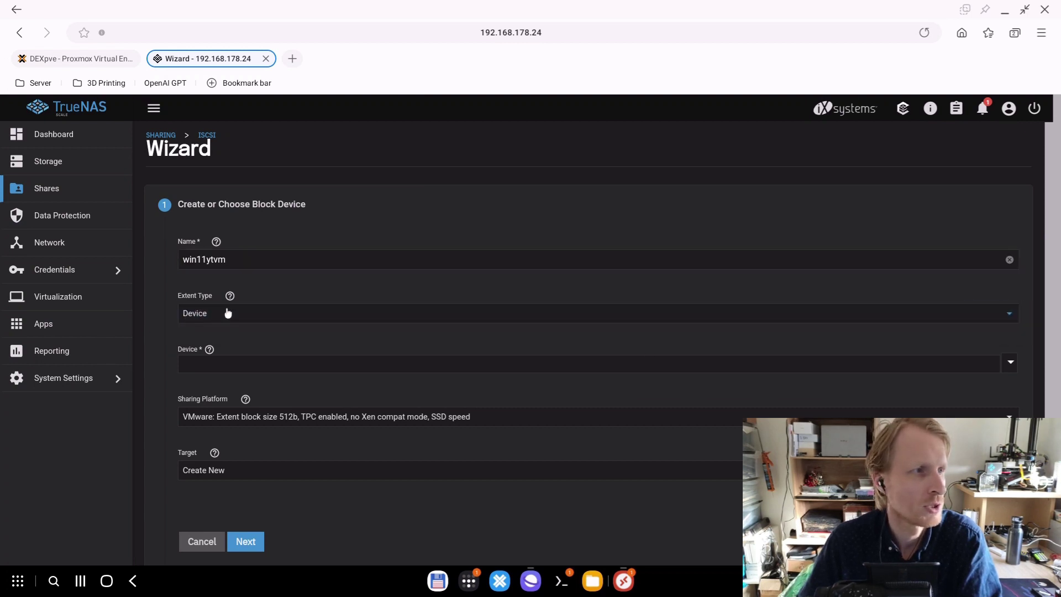
{"action": "left_click", "coordinate": [1008, 363]}
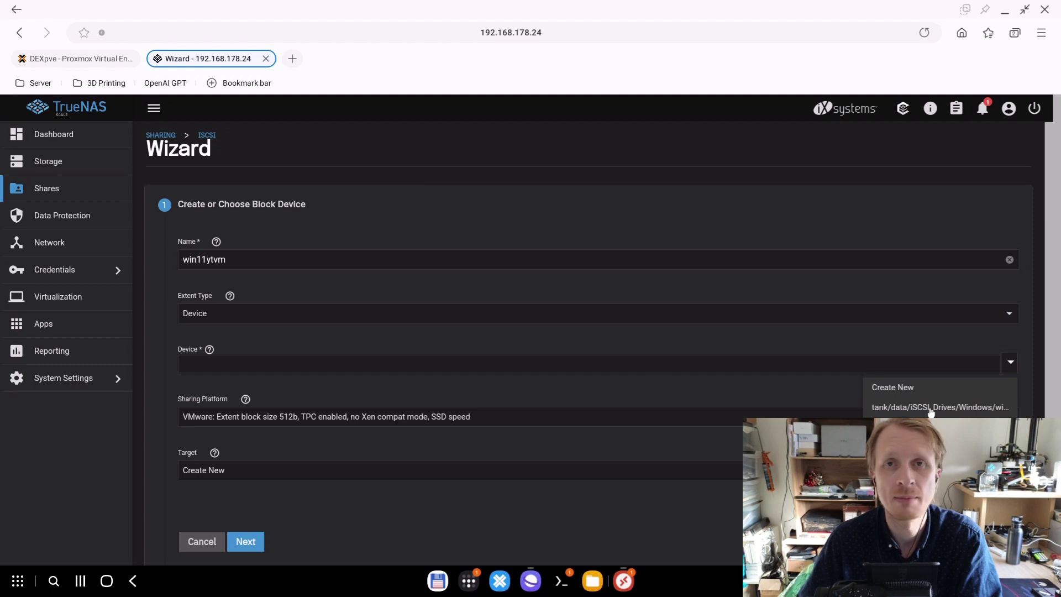
{"action": "left_click", "coordinate": [231, 426]}
{"action": "left_click", "coordinate": [213, 479]}
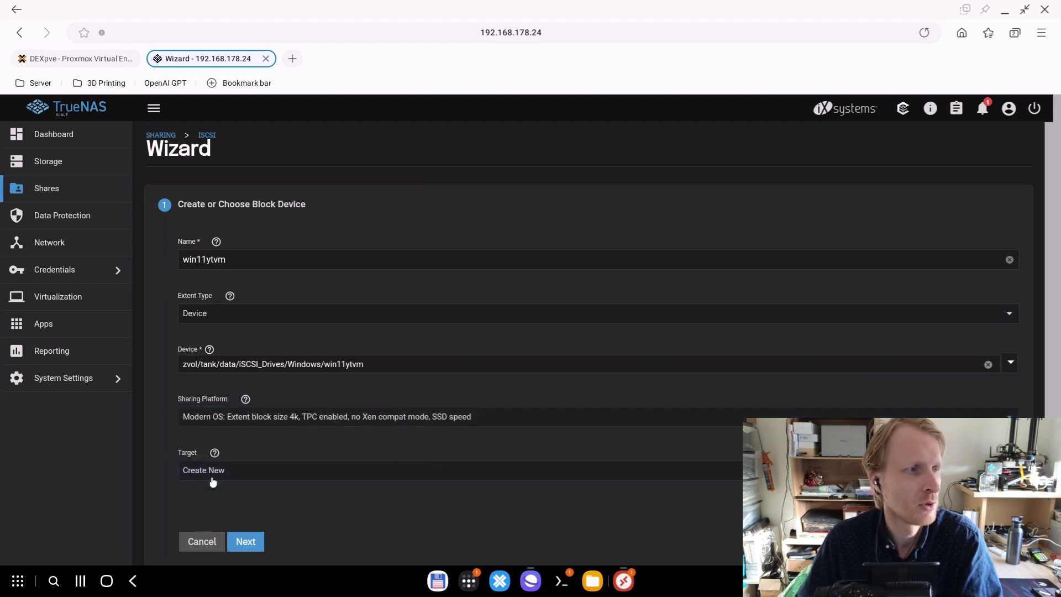
{"action": "left_click", "coordinate": [246, 541]}
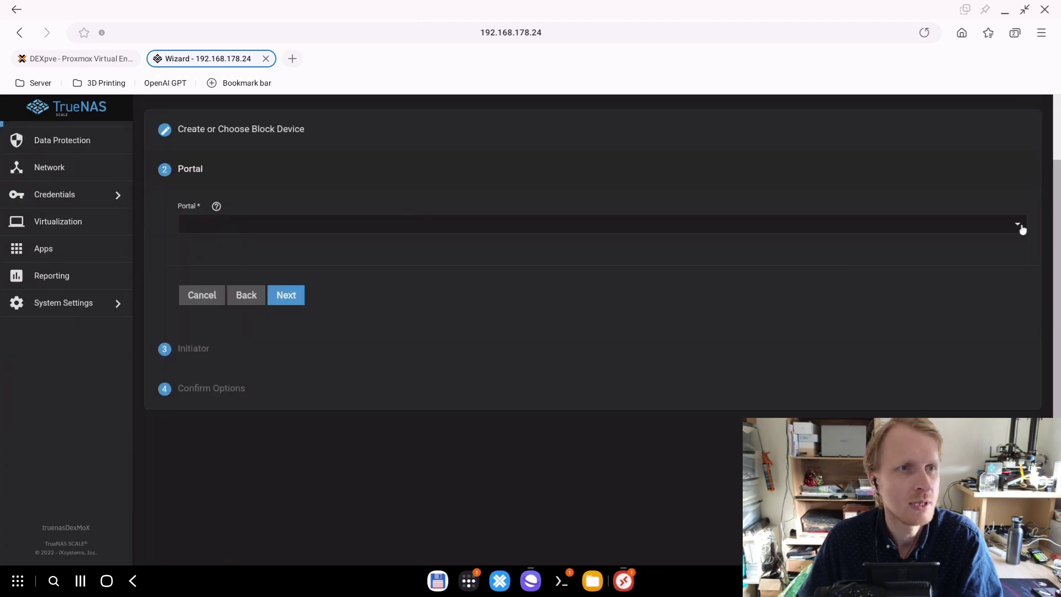
- Choose portal 1 (0.0.0.0:3260) and skip the initiator step to the summary
{"action": "left_click", "coordinate": [1022, 230]}
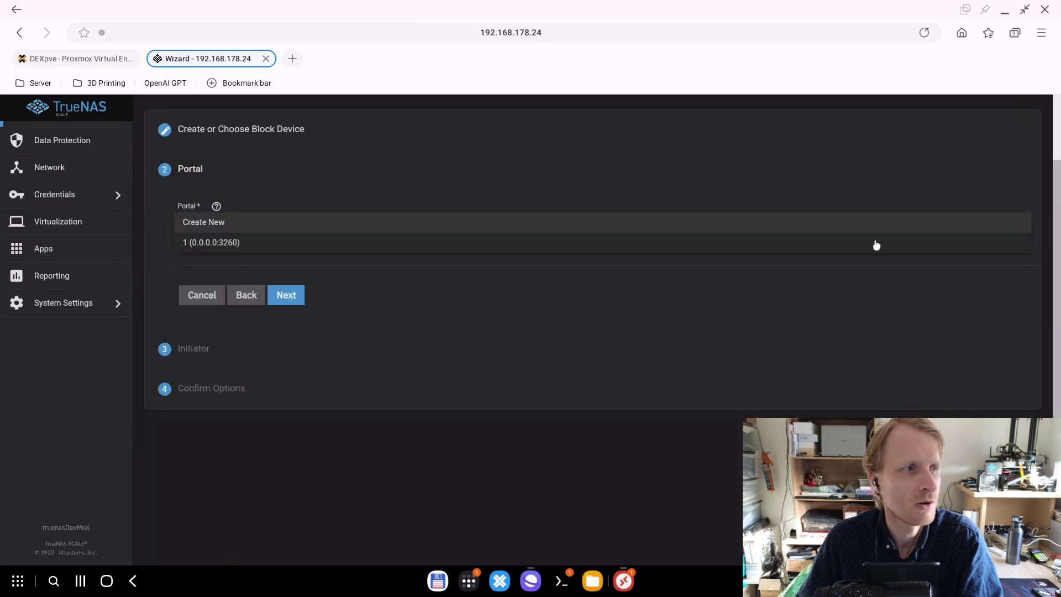
{"action": "left_click", "coordinate": [223, 248]}
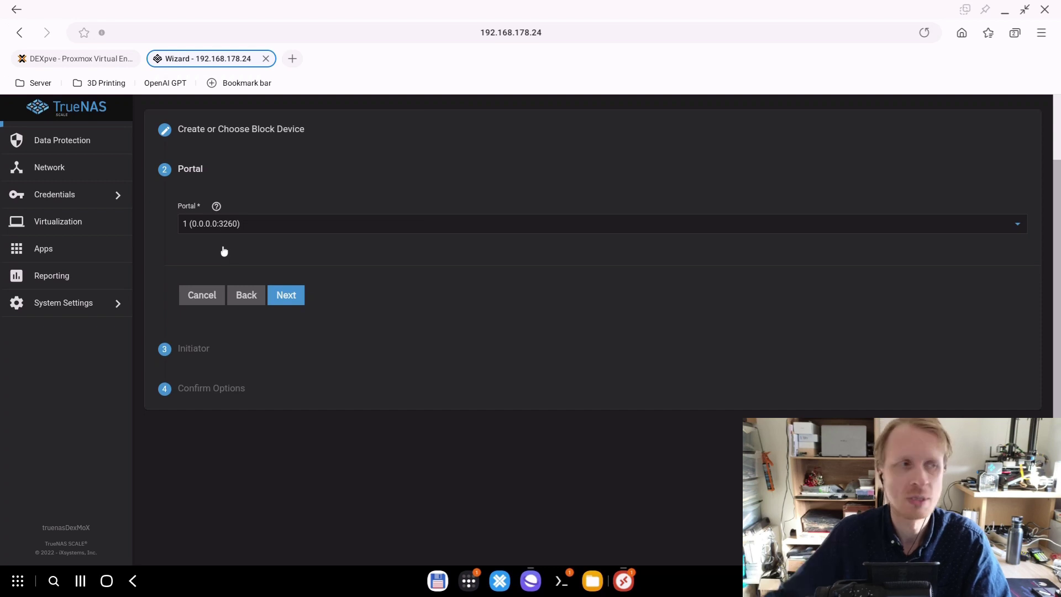
{"action": "left_click", "coordinate": [277, 295]}
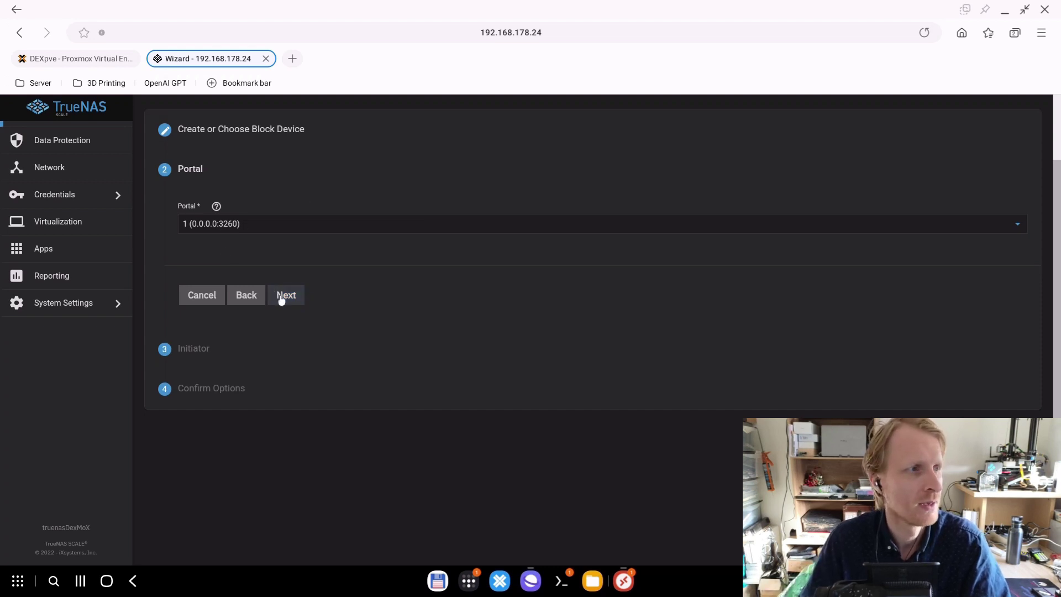
{"action": "left_click", "coordinate": [287, 390]}
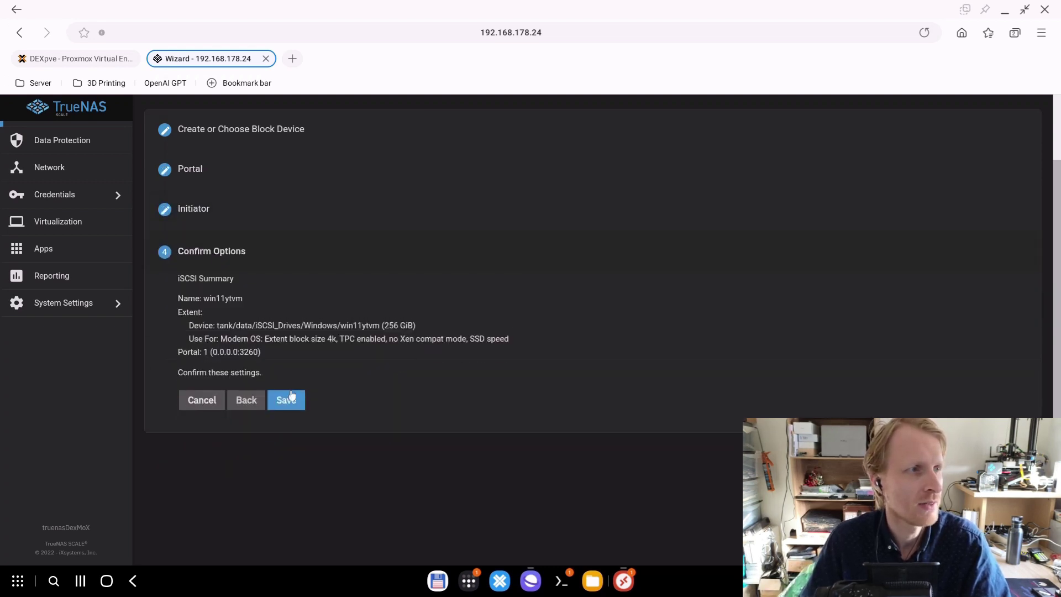
- Save the iSCSI wizard, confirm win11ytvm is listed beside kodi-pi, then switch to Proxmox
{"action": "left_click", "coordinate": [289, 399]}
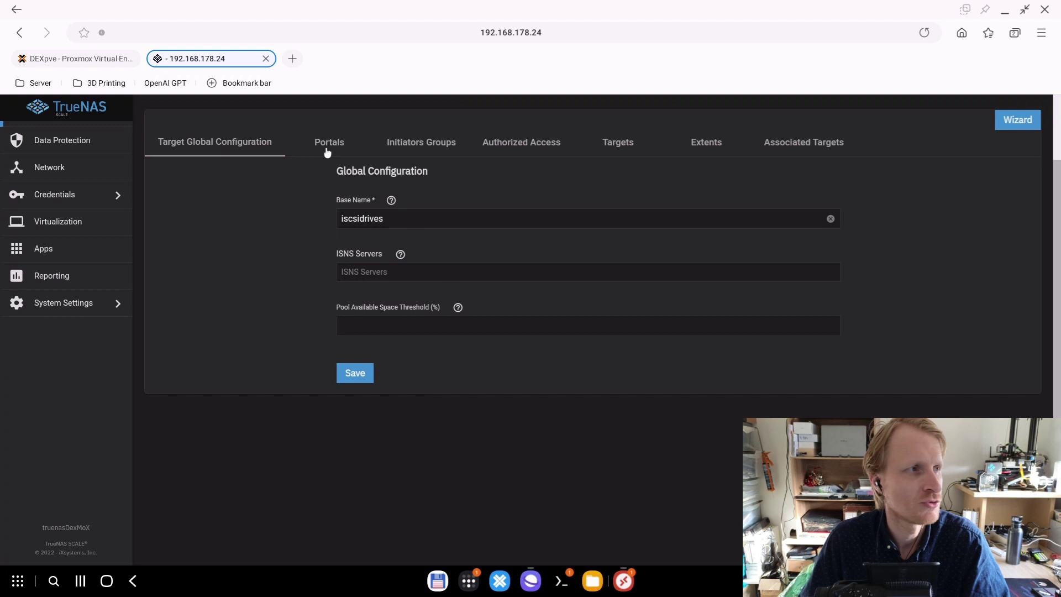
{"action": "scroll", "coordinate": [41, 188], "scroll_direction": "up", "scroll_amount": 3}
{"action": "left_click", "coordinate": [47, 190]}
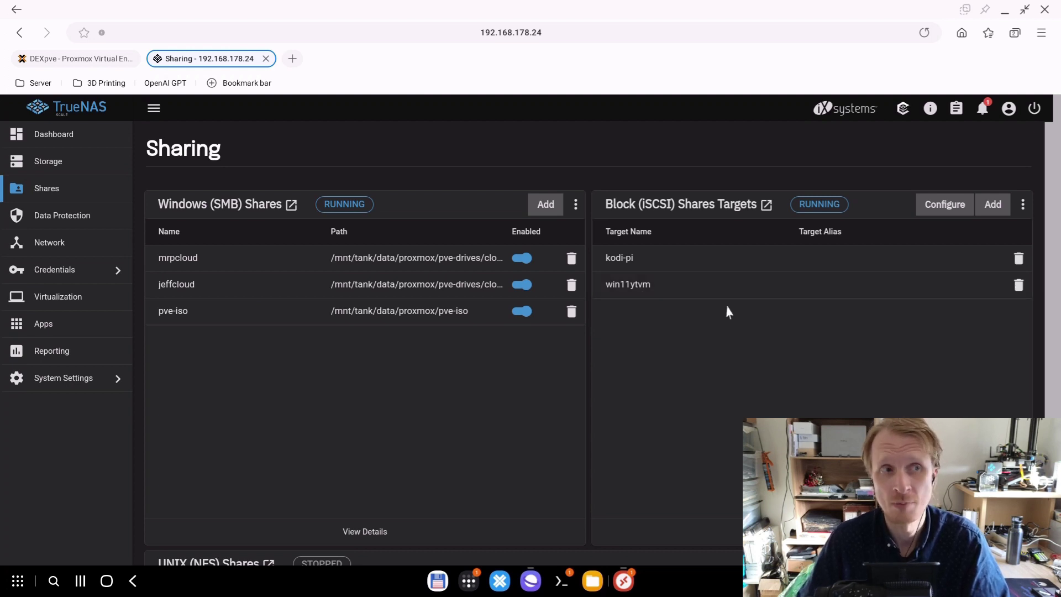
{"action": "left_click", "coordinate": [50, 59]}
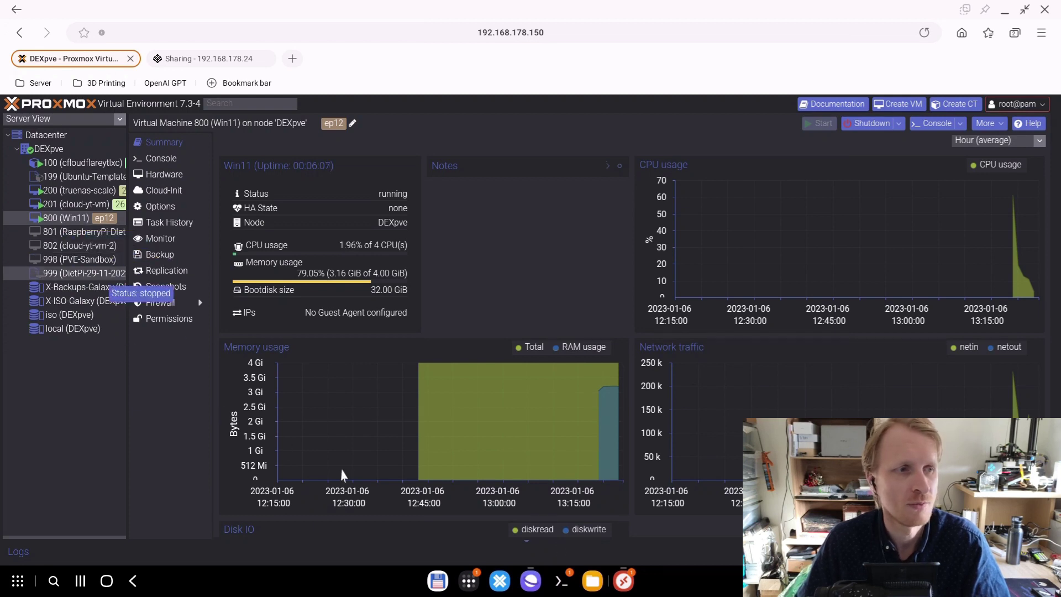
- Bring up the Remote Desktop client's list of saved PCs
{"action": "left_click", "coordinate": [622, 587]}
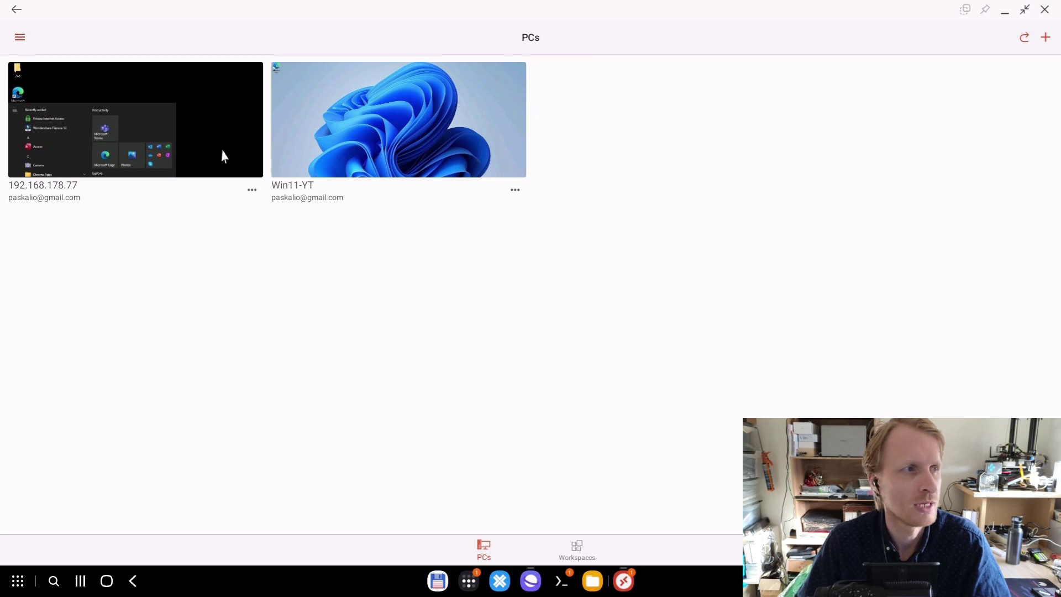
- Connect to the Win11-YT PC and launch iSCSI Initiator from the Start menu
{"action": "left_click", "coordinate": [387, 122]}
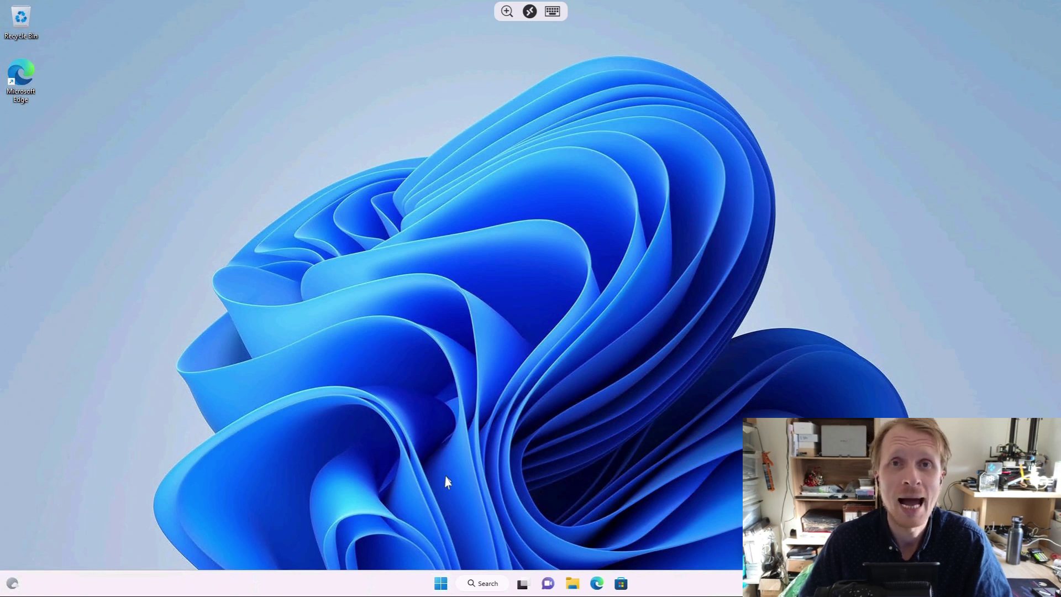
{"action": "left_click", "coordinate": [440, 582]}
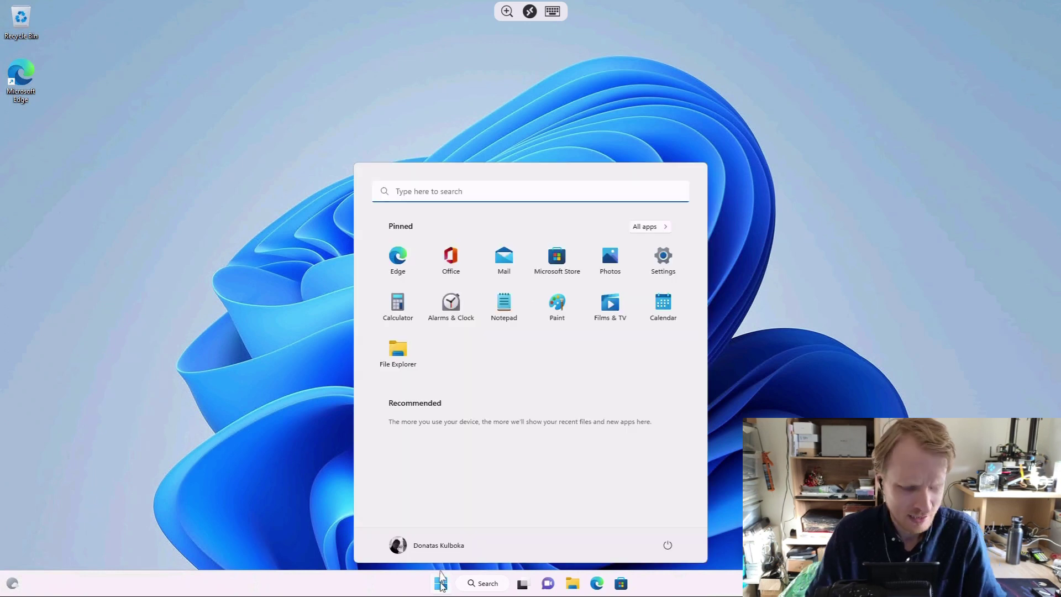
{"action": "type", "text": "ad"}
{"action": "key", "text": "BackSpace"}
{"action": "key", "text": "BackSpace"}
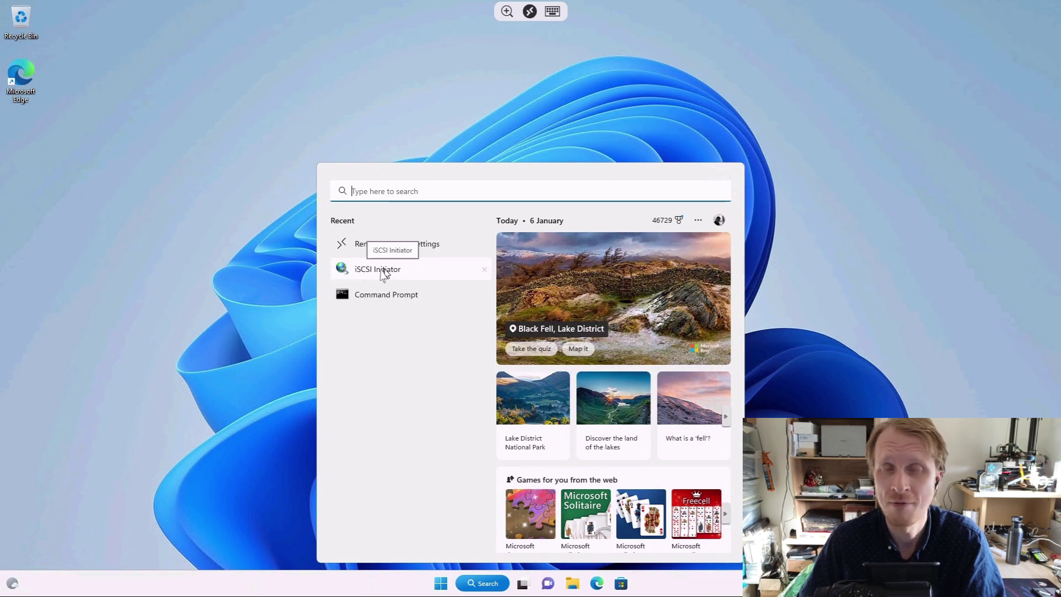
{"action": "left_click", "coordinate": [384, 271]}
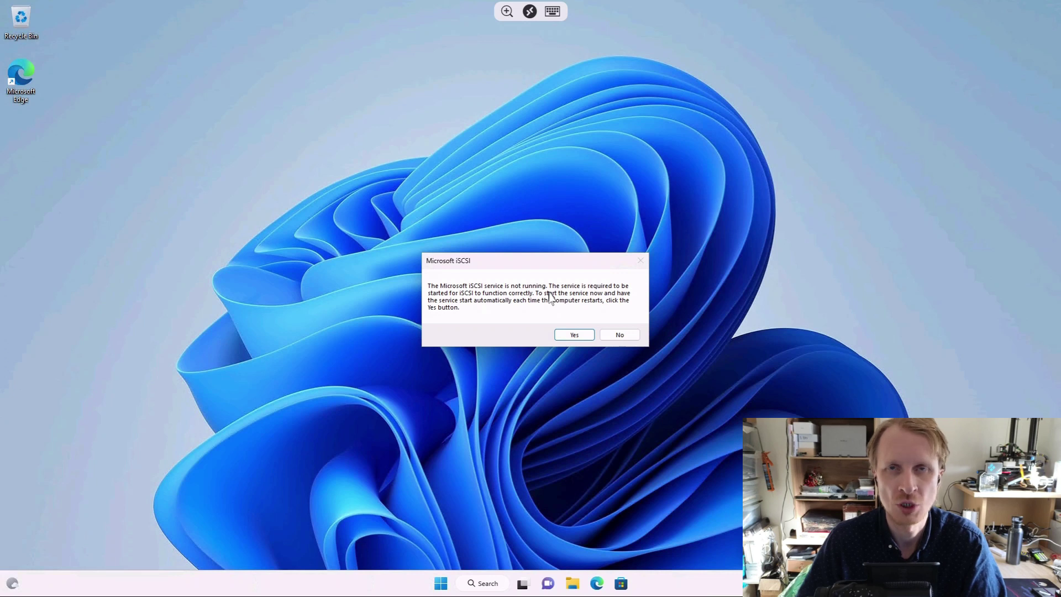
- Start the Microsoft iSCSI service, check the TrueNAS Sharing tab, and return to Win11-YT
{"action": "left_click", "coordinate": [574, 335]}
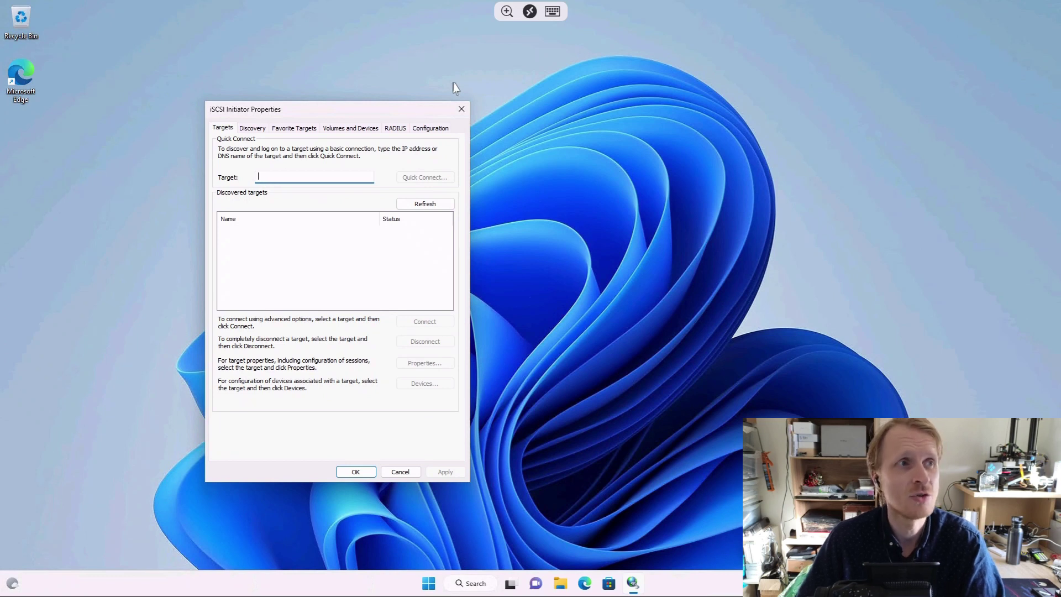
{"action": "left_click", "coordinate": [529, 12]}
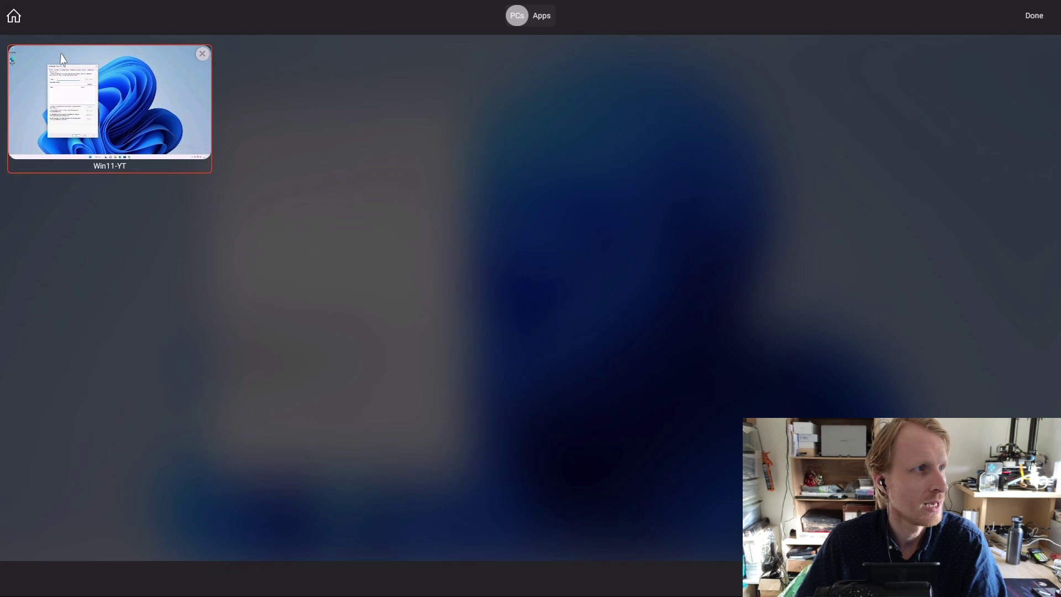
{"action": "left_click", "coordinate": [14, 18]}
{"action": "left_click", "coordinate": [531, 580]}
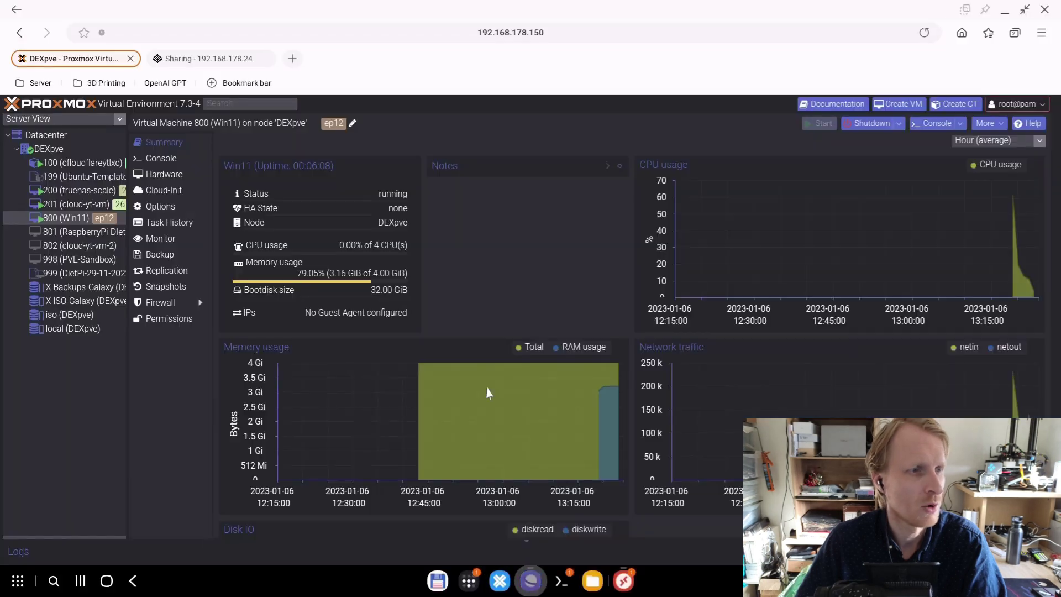
{"action": "left_click", "coordinate": [204, 59]}
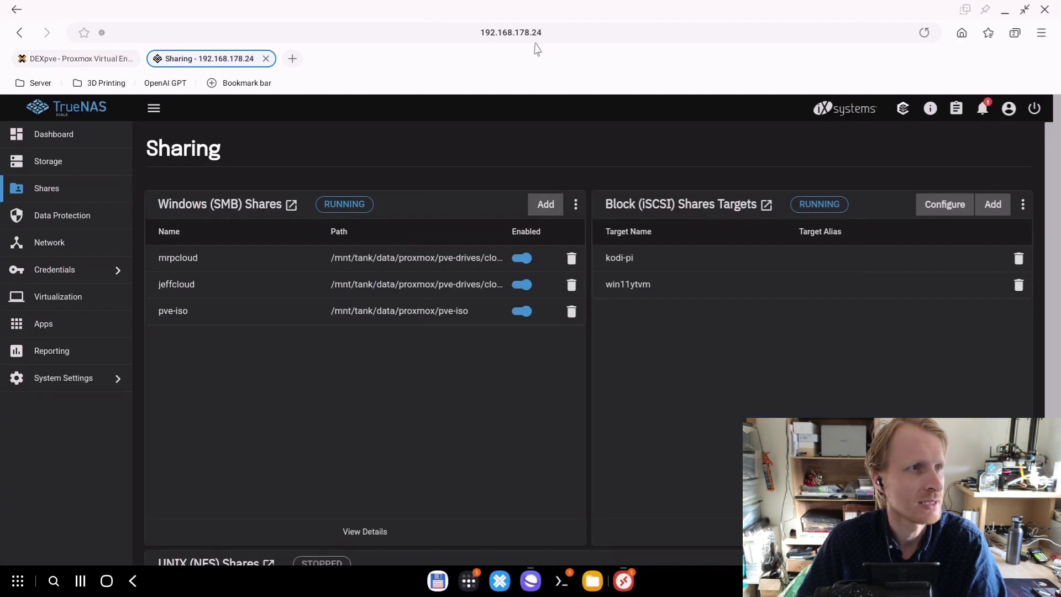
{"action": "left_click", "coordinate": [623, 580]}
{"action": "left_click", "coordinate": [409, 164]}
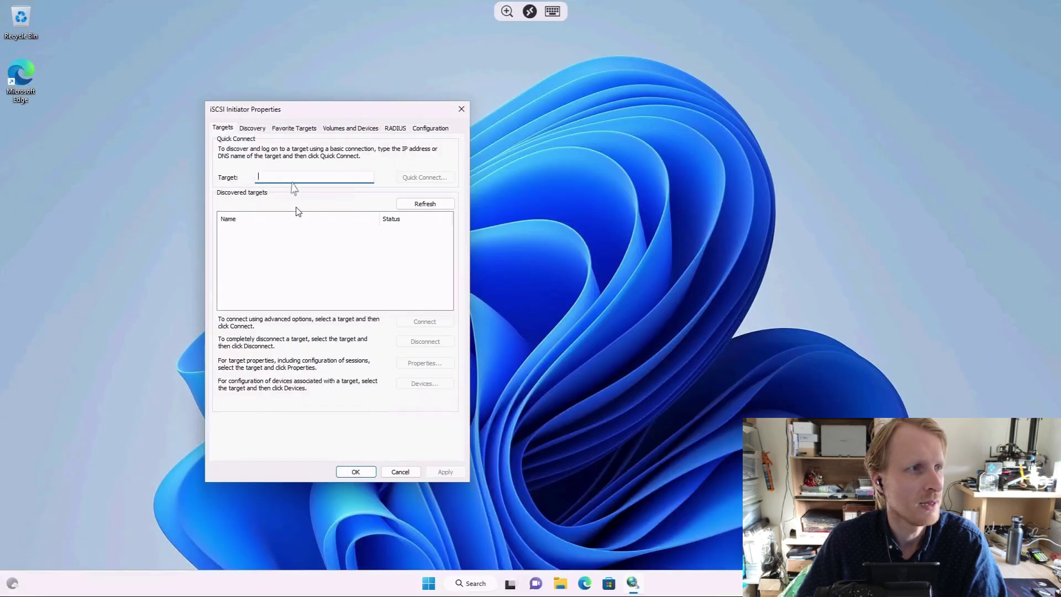
- Quick Connect to the TrueNAS server, log in to iscsidrives:win11ytvm, and close the results
{"action": "type", "text": "192.168.178.24"}
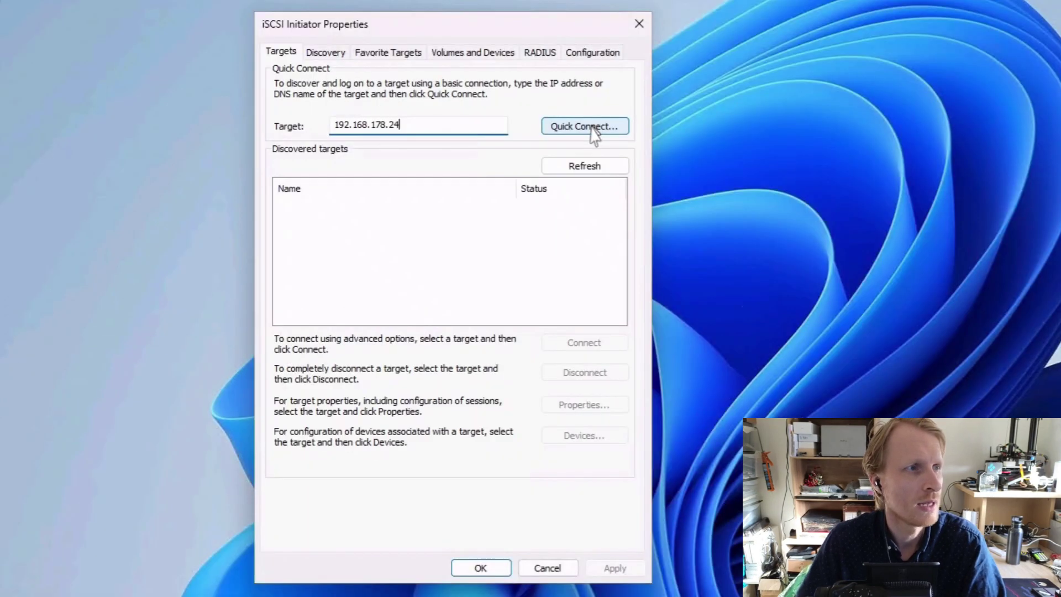
{"action": "left_click", "coordinate": [427, 178]}
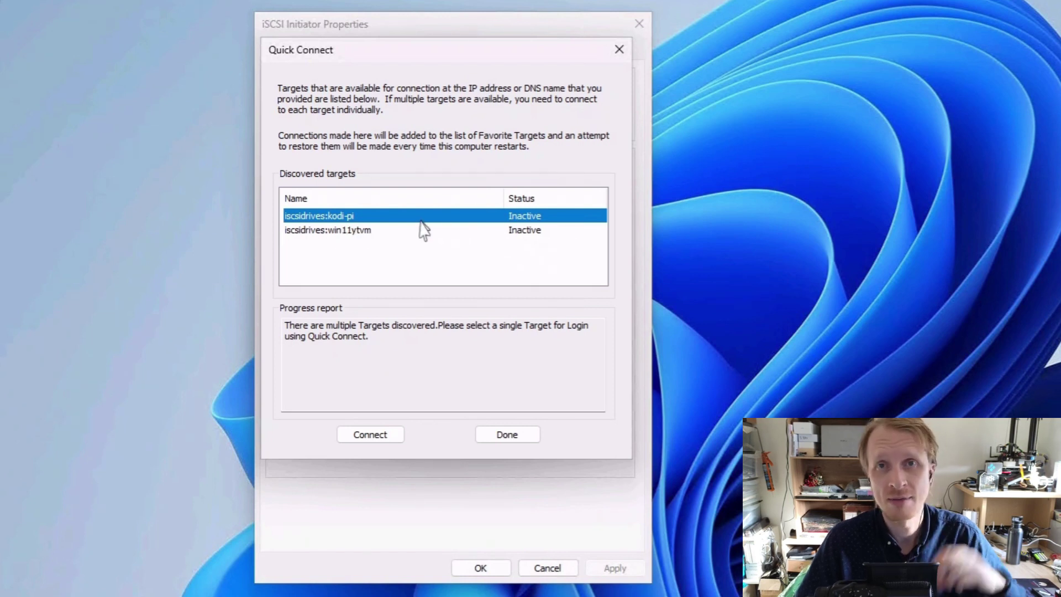
{"action": "left_click", "coordinate": [370, 232]}
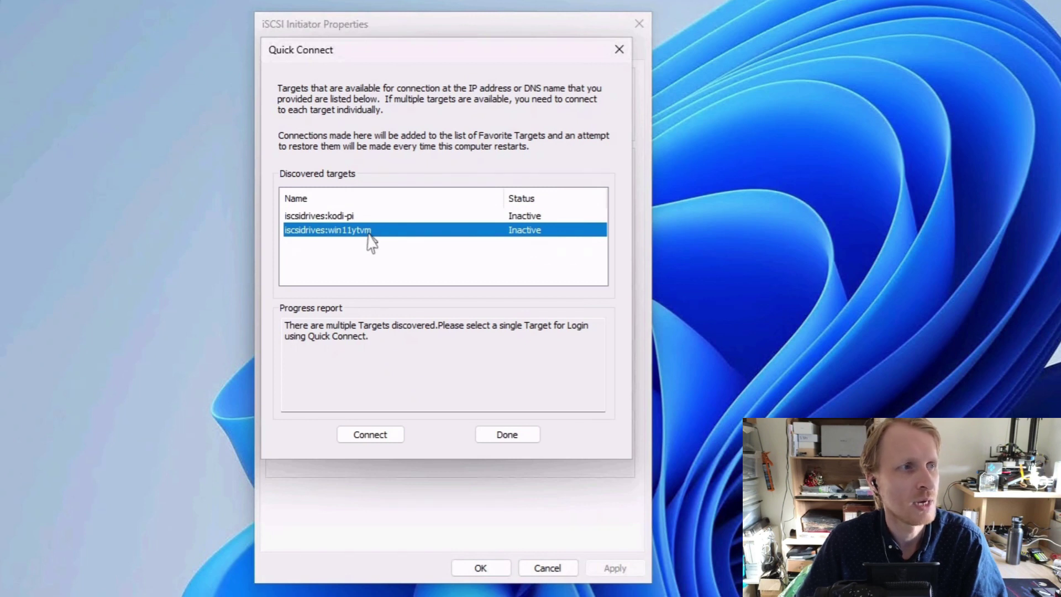
{"action": "left_click", "coordinate": [371, 435]}
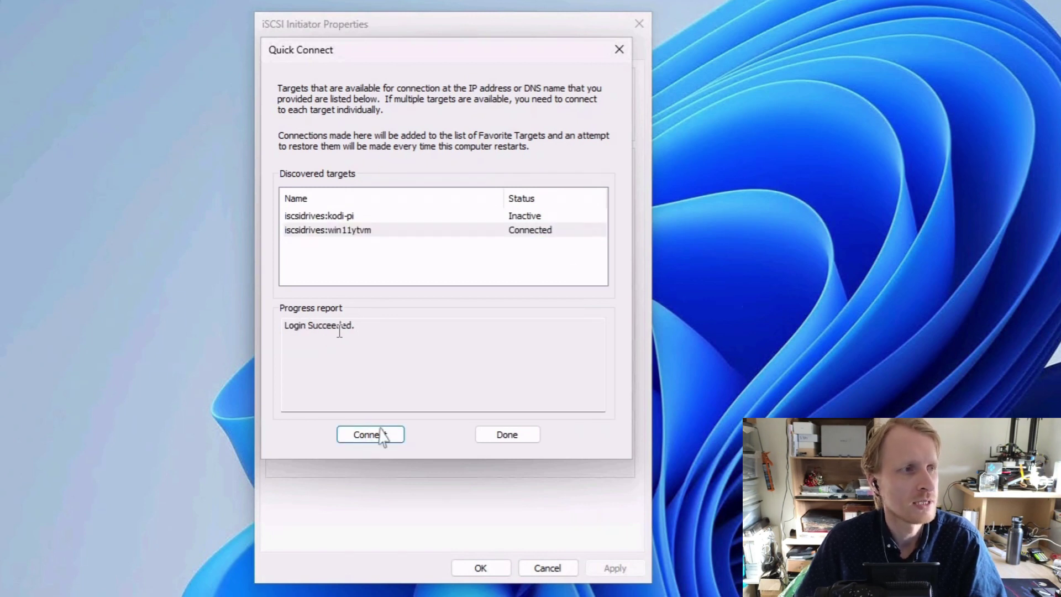
{"action": "left_click", "coordinate": [381, 436]}
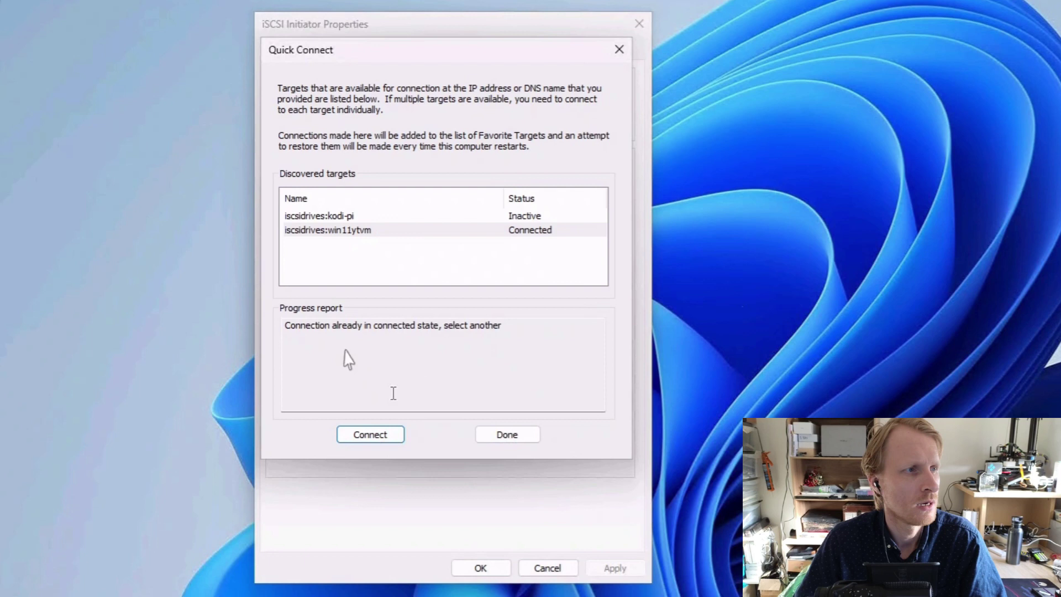
{"action": "left_click", "coordinate": [504, 436]}
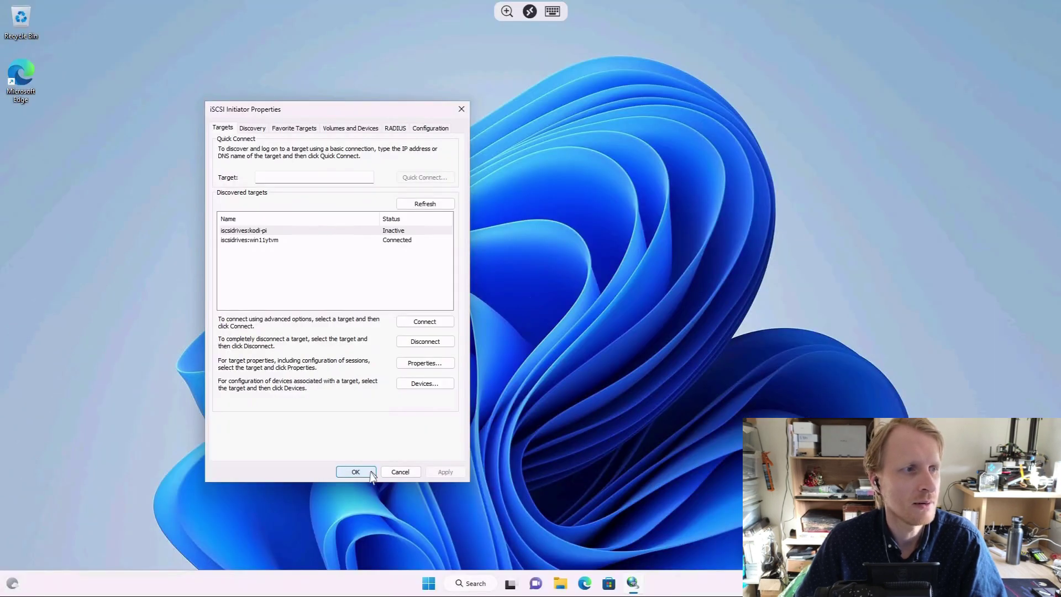
- Close the iSCSI initiator settings, launch Disk Management via 'part', and initialise Disk 1 as GPT
{"action": "left_click", "coordinate": [355, 472]}
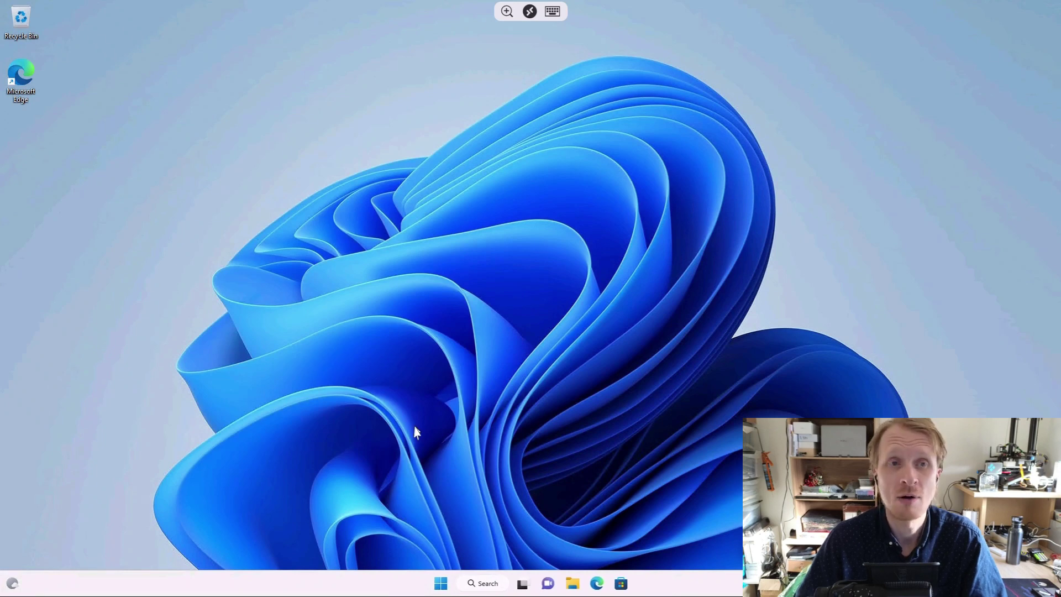
{"action": "left_click", "coordinate": [441, 583]}
{"action": "type", "text": "part"}
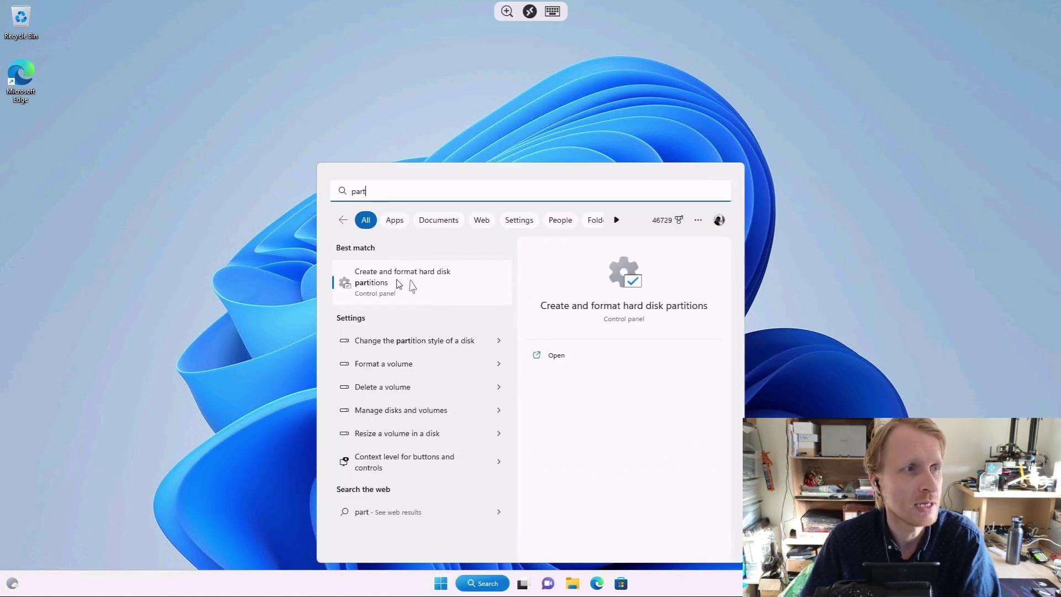
{"action": "left_click", "coordinate": [416, 292]}
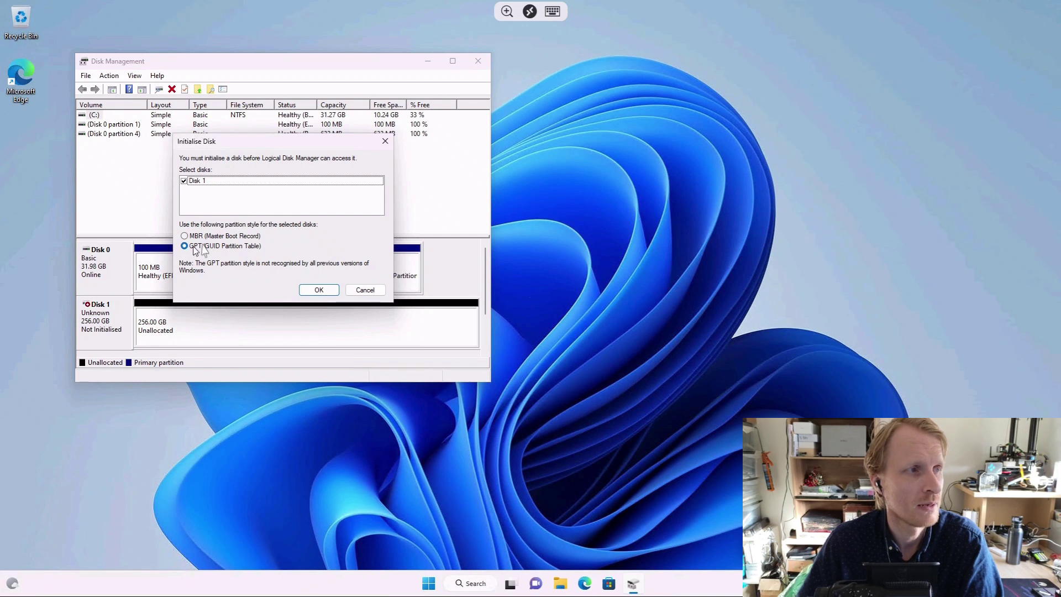
{"action": "left_click", "coordinate": [319, 291]}
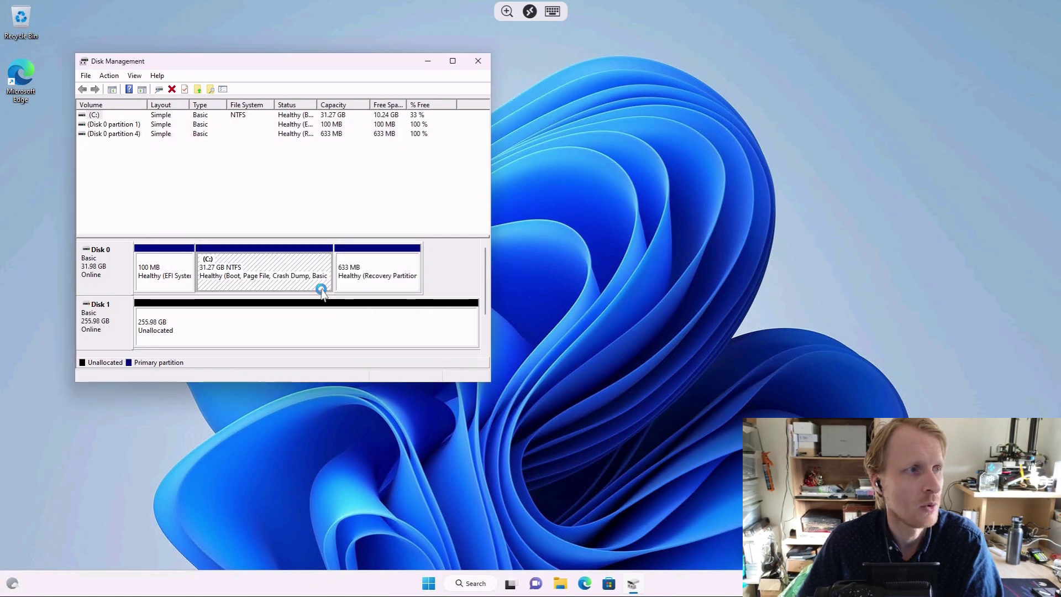
- Create a full 262126 MB NTFS quick-formatted simple volume on Disk 1 as D: labelled iSCSI
{"action": "right_click", "coordinate": [193, 318]}
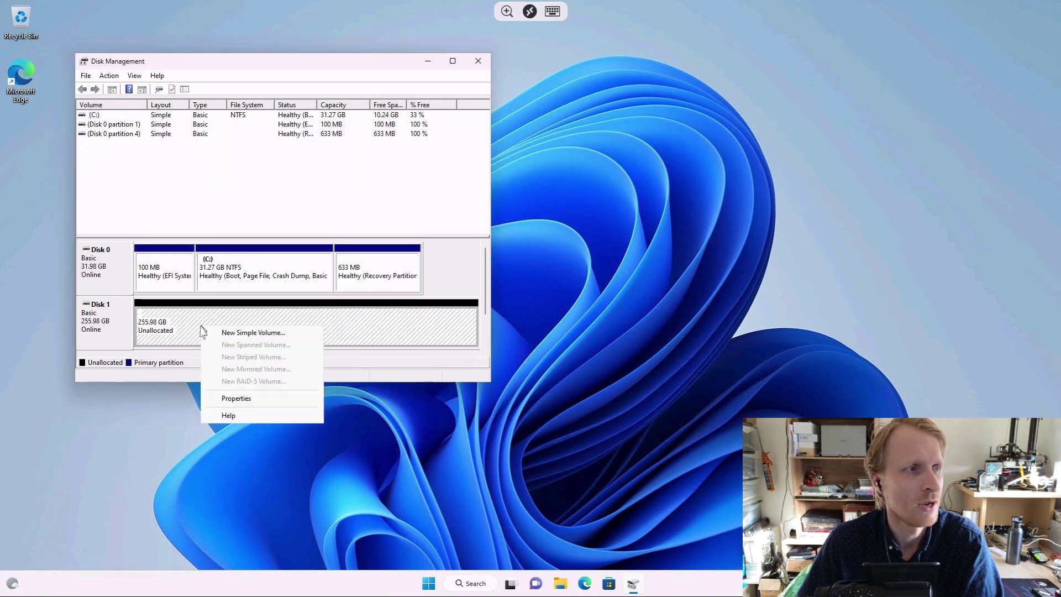
{"action": "left_click", "coordinate": [244, 334]}
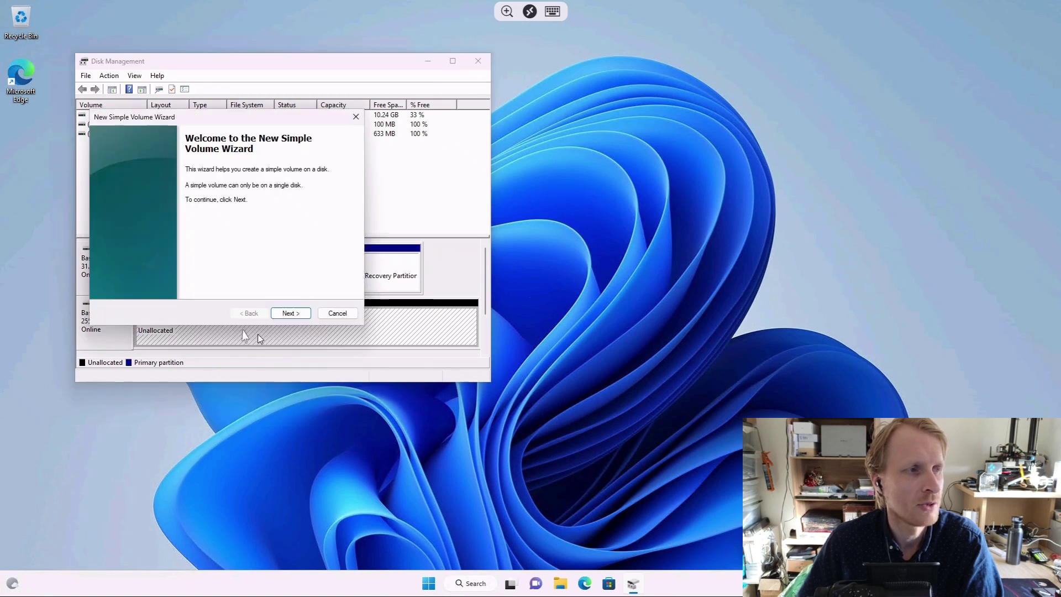
{"action": "left_click", "coordinate": [290, 313]}
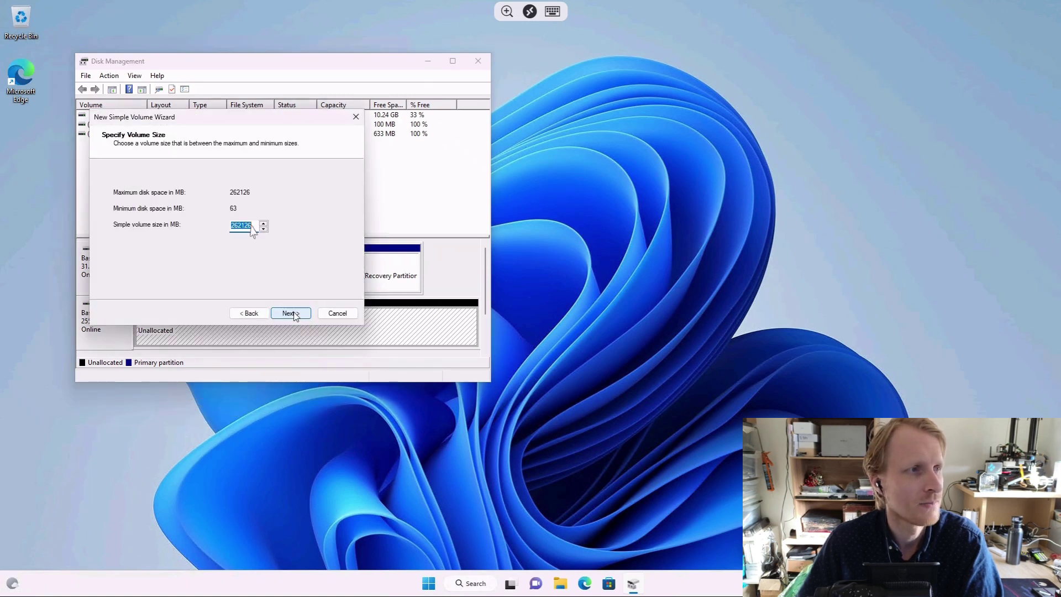
{"action": "left_click", "coordinate": [291, 313]}
{"action": "left_click", "coordinate": [293, 312]}
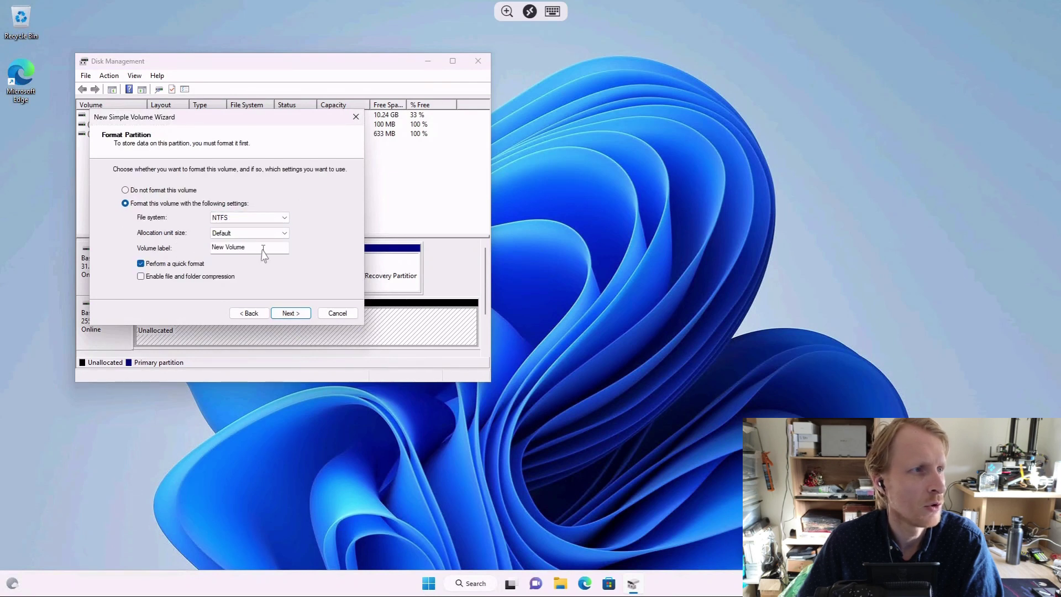
{"action": "double_click", "coordinate": [263, 251]}
{"action": "key", "text": "BackSpace"}
{"action": "key", "text": "BackSpace"}
{"action": "key", "text": "BackSpace"}
{"action": "key", "text": "BackSpace"}
{"action": "key", "text": "BackSpace"}
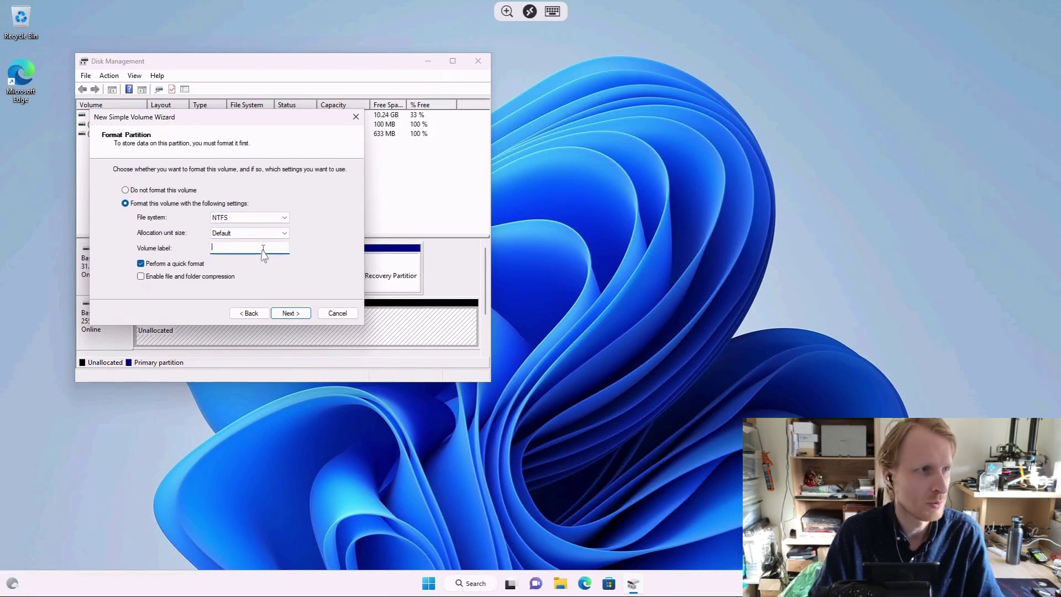
{"action": "type", "text": "iSCSI"}
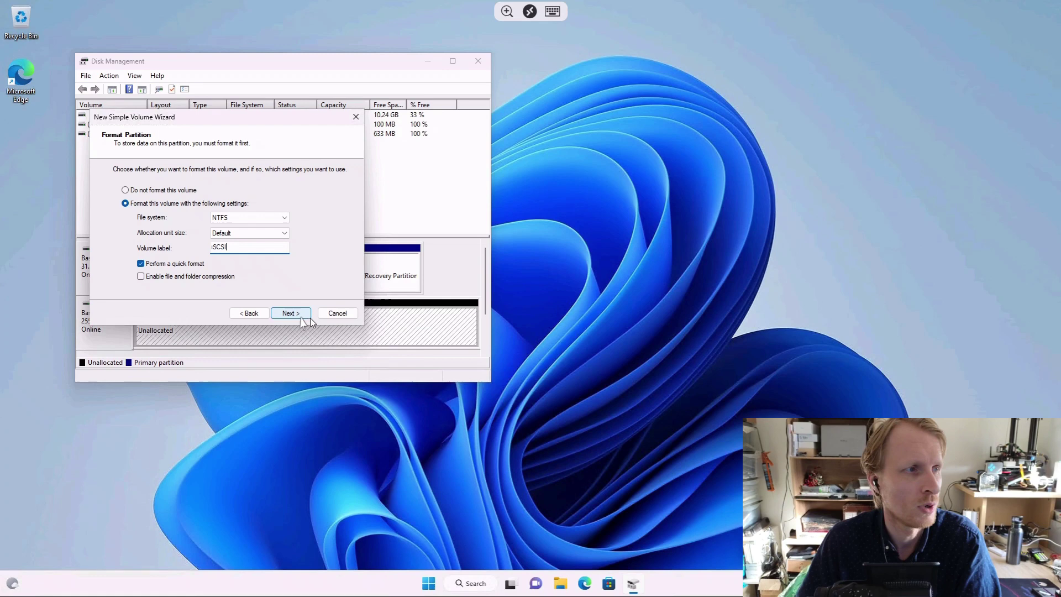
{"action": "left_click", "coordinate": [289, 315]}
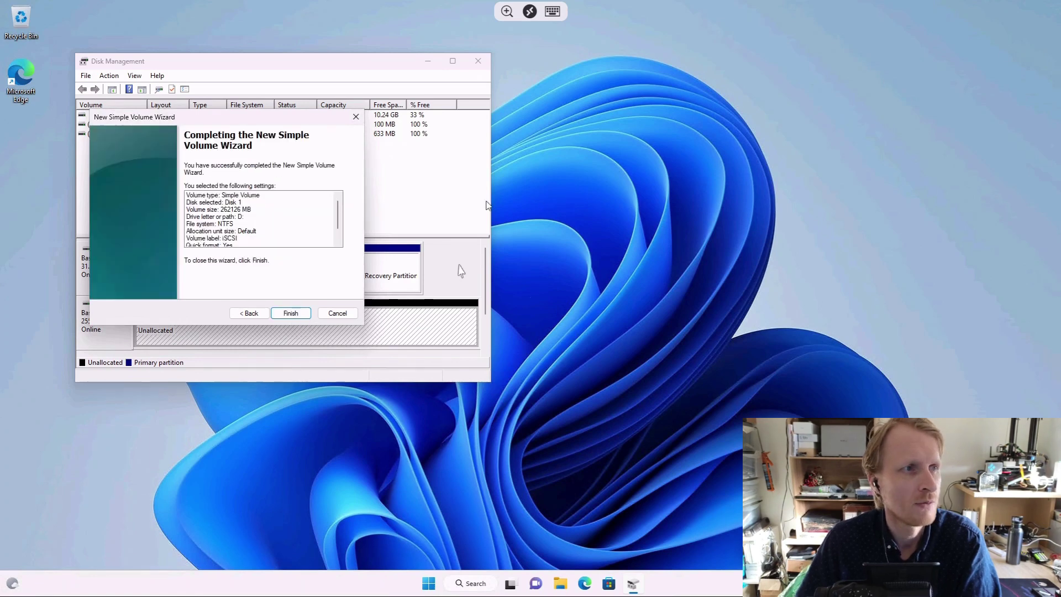
{"action": "left_click", "coordinate": [287, 312]}
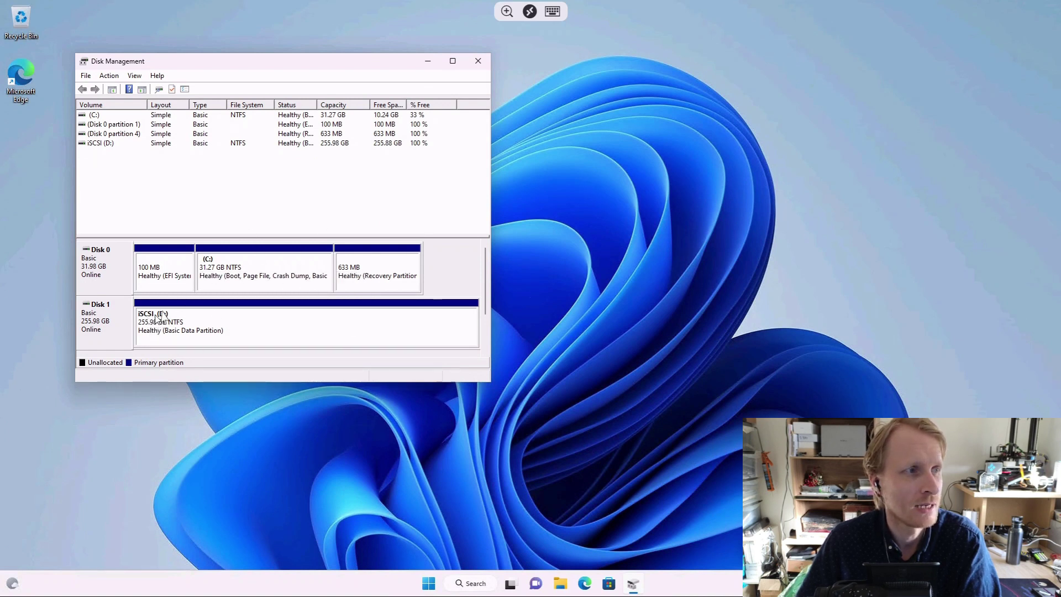
- Close Disk Management and open the iSCSI (D:) drive from This PC in File Explorer
{"action": "left_click", "coordinate": [477, 61]}
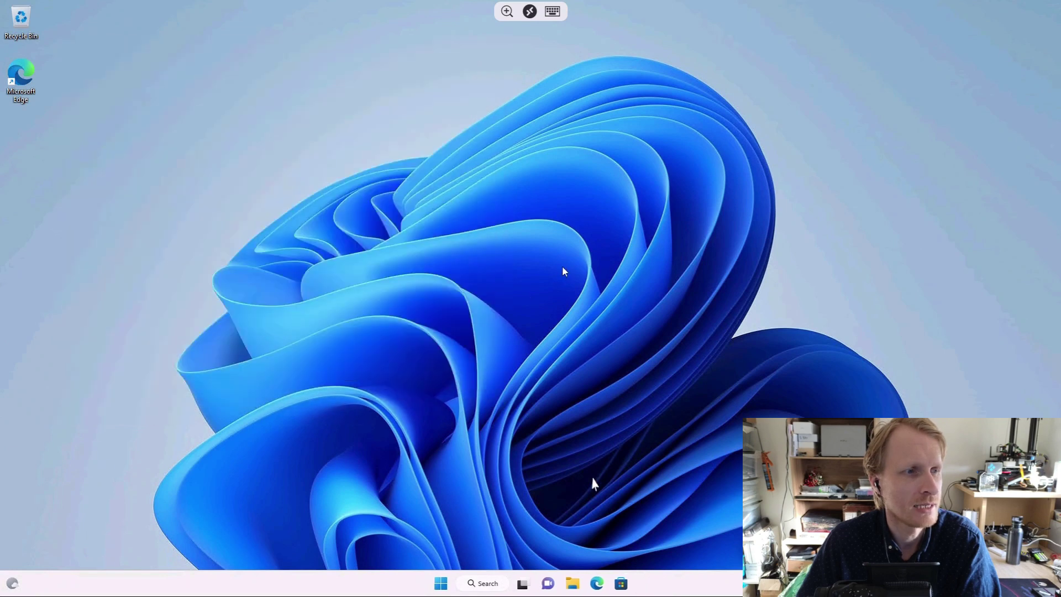
{"action": "left_click", "coordinate": [572, 584]}
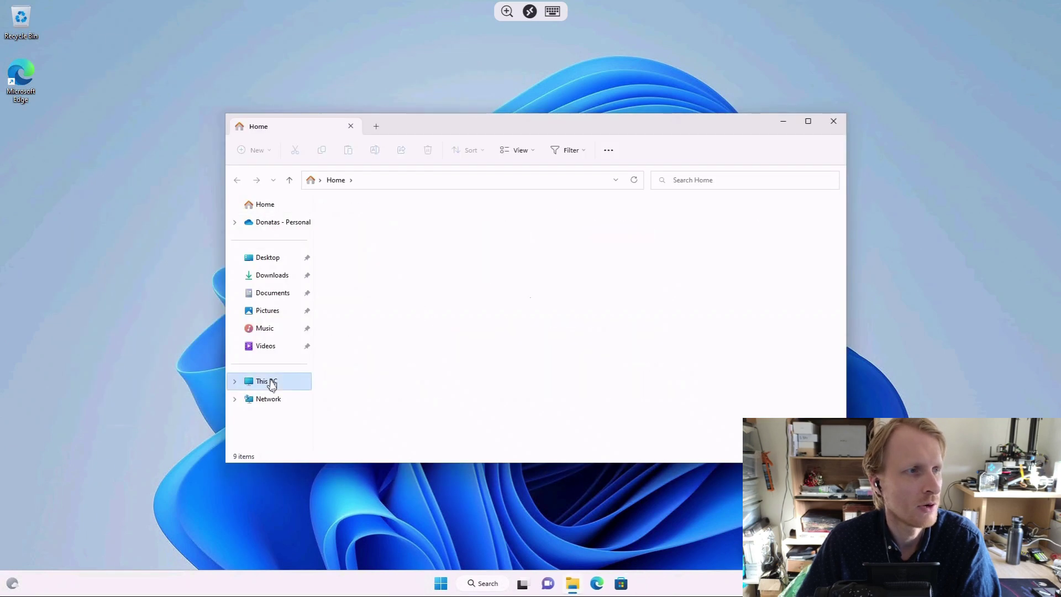
{"action": "left_click", "coordinate": [268, 380]}
{"action": "left_click", "coordinate": [519, 243]}
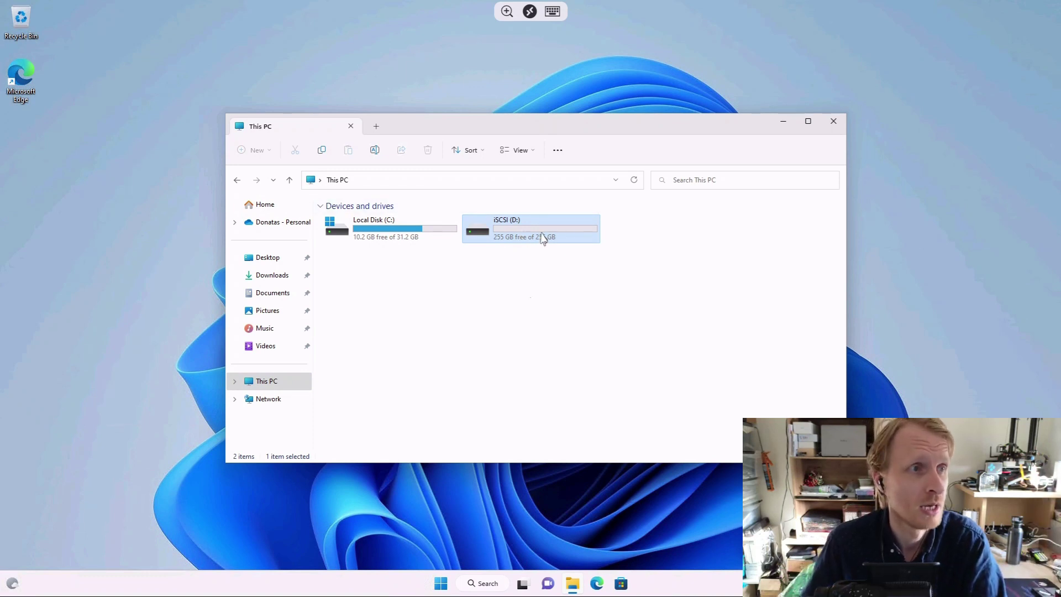
{"action": "double_click", "coordinate": [541, 237]}
- Create a test folder on iSCSI (D:), remove it, and go back to This PC
{"action": "right_click", "coordinate": [461, 253]}
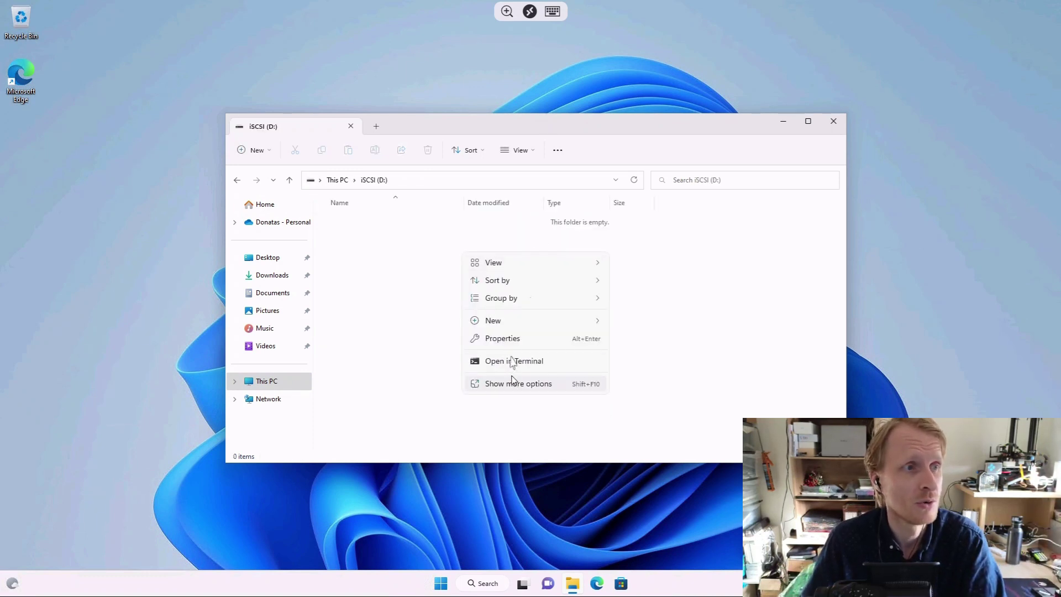
{"action": "mouse_move", "coordinate": [535, 322]}
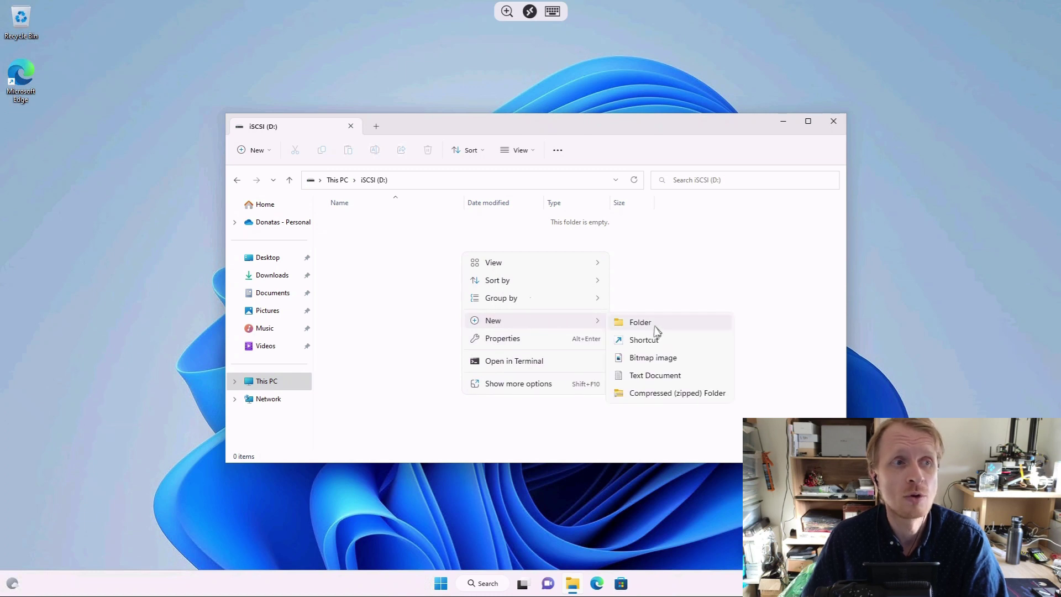
{"action": "left_click", "coordinate": [641, 323]}
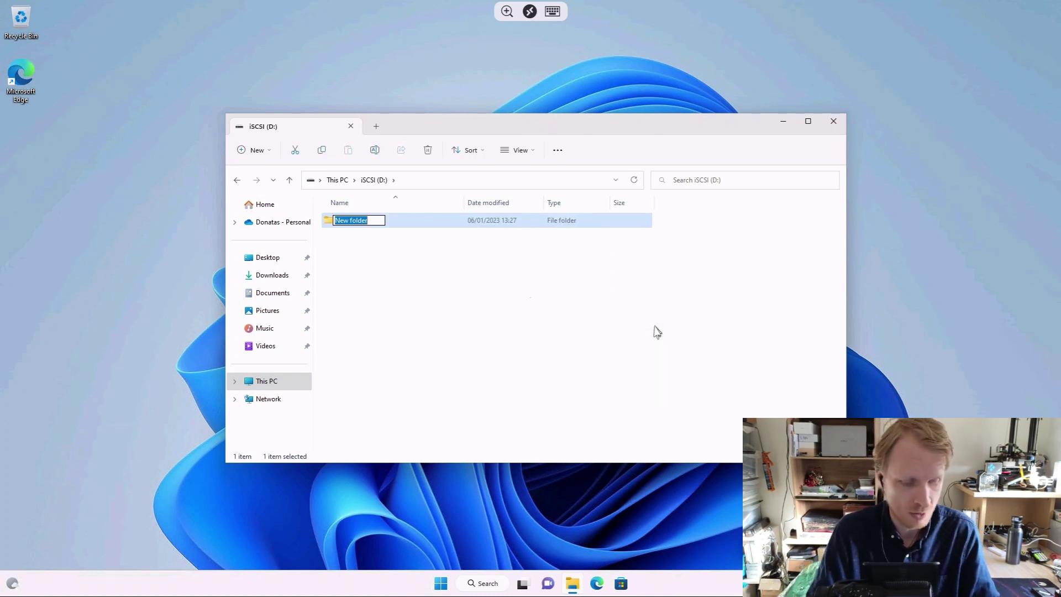
{"action": "key", "text": "Return"}
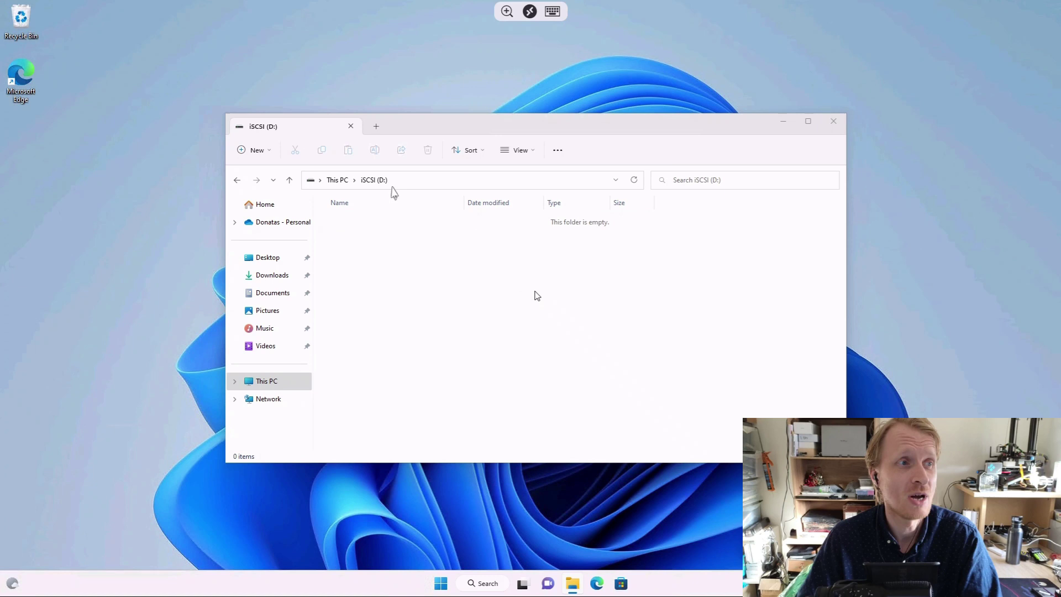
{"action": "left_click", "coordinate": [345, 181]}
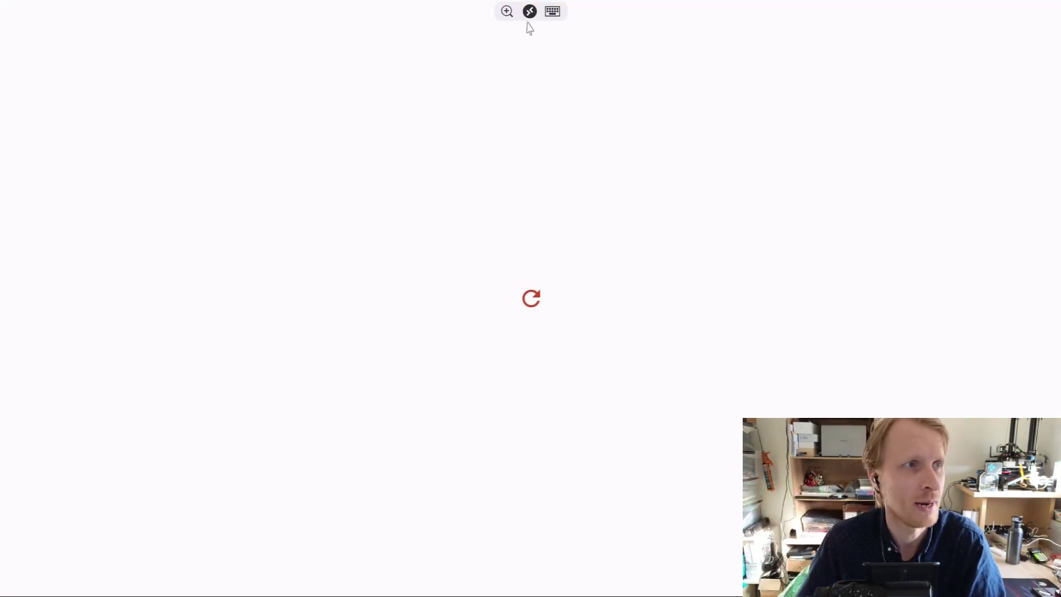
- Leave the Remote Desktop session to the PCs list and bring the TrueNAS Sharing page back
{"action": "left_click", "coordinate": [530, 12]}
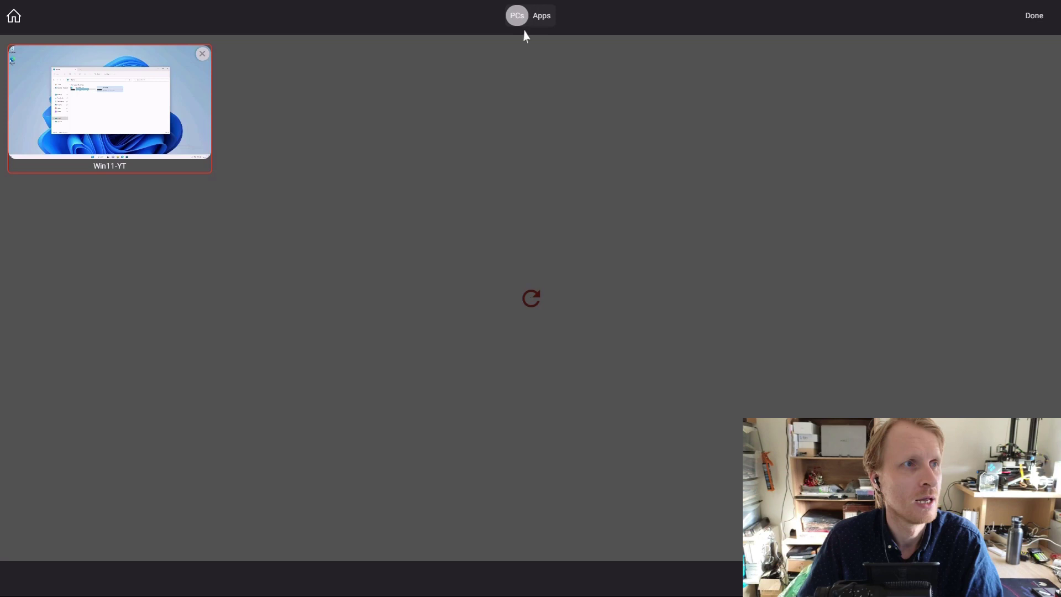
{"action": "left_click", "coordinate": [15, 17]}
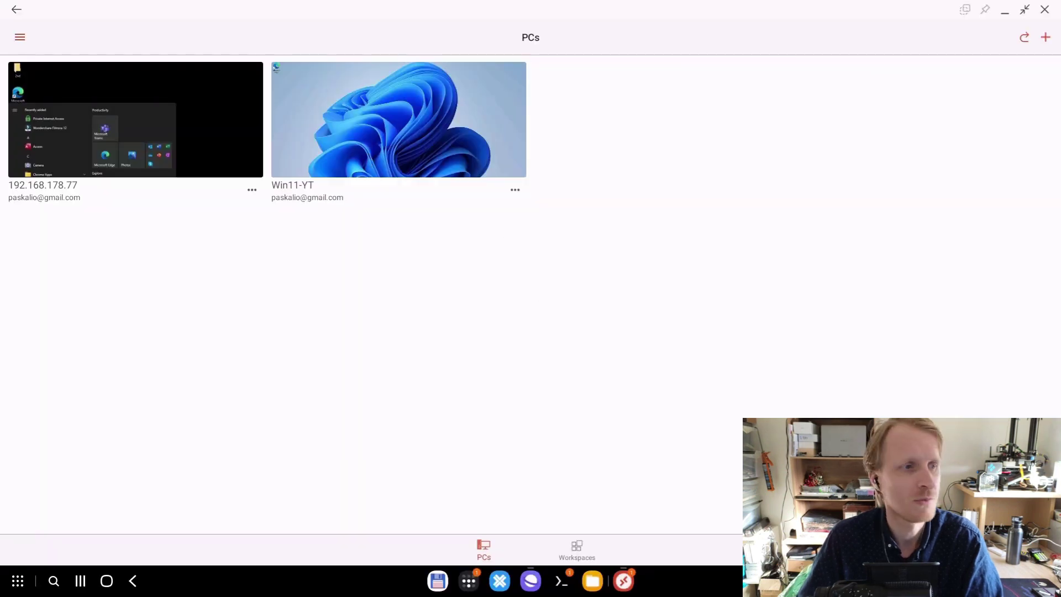
{"action": "left_click", "coordinate": [529, 579]}
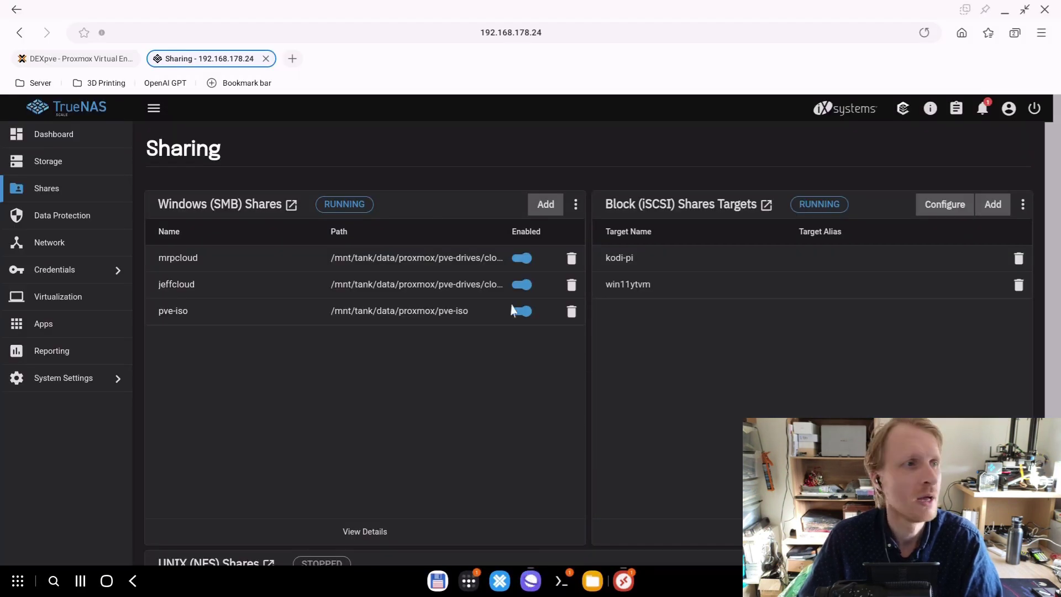